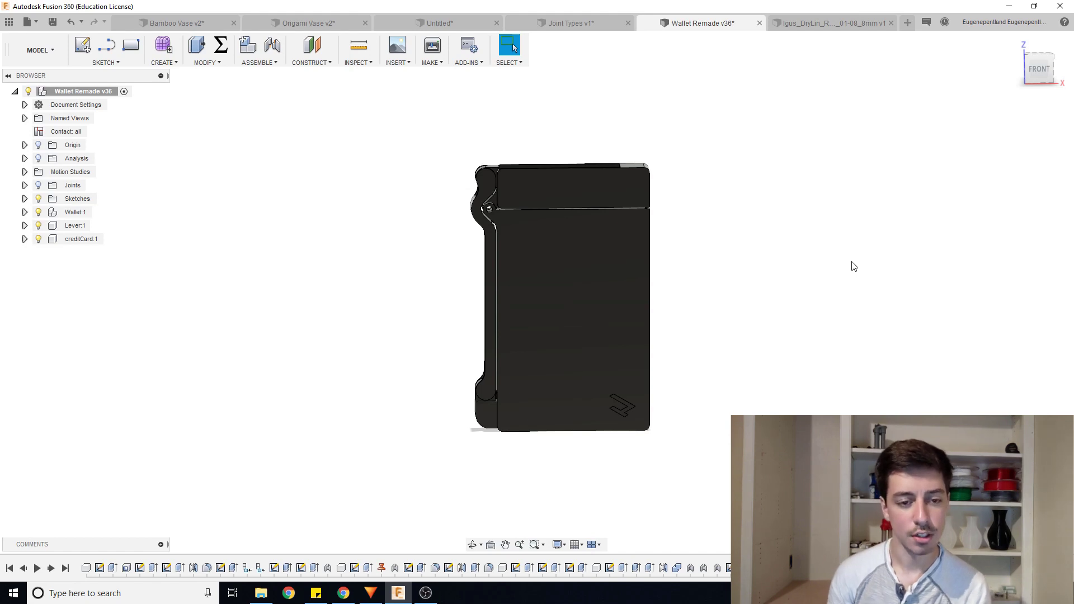
- Swing the wallet's lid open about its hinge to test the assembly's motion
{"action": "middle_click_drag", "start_coordinate": [701, 260], "coordinate": [716, 283]}
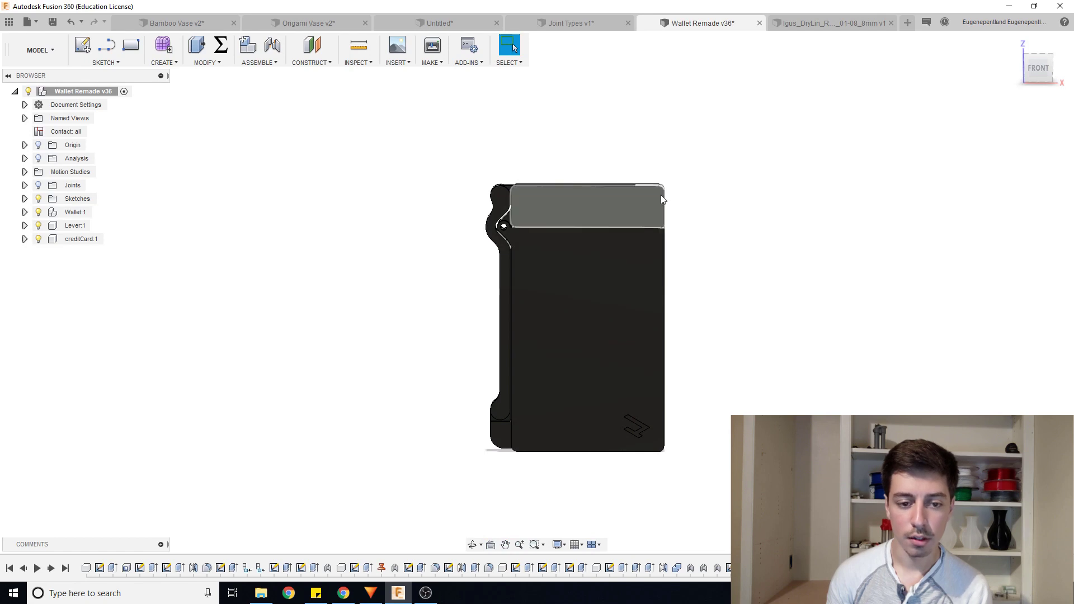
{"action": "left_click_drag", "start_coordinate": [663, 187], "coordinate": [480, 213]}
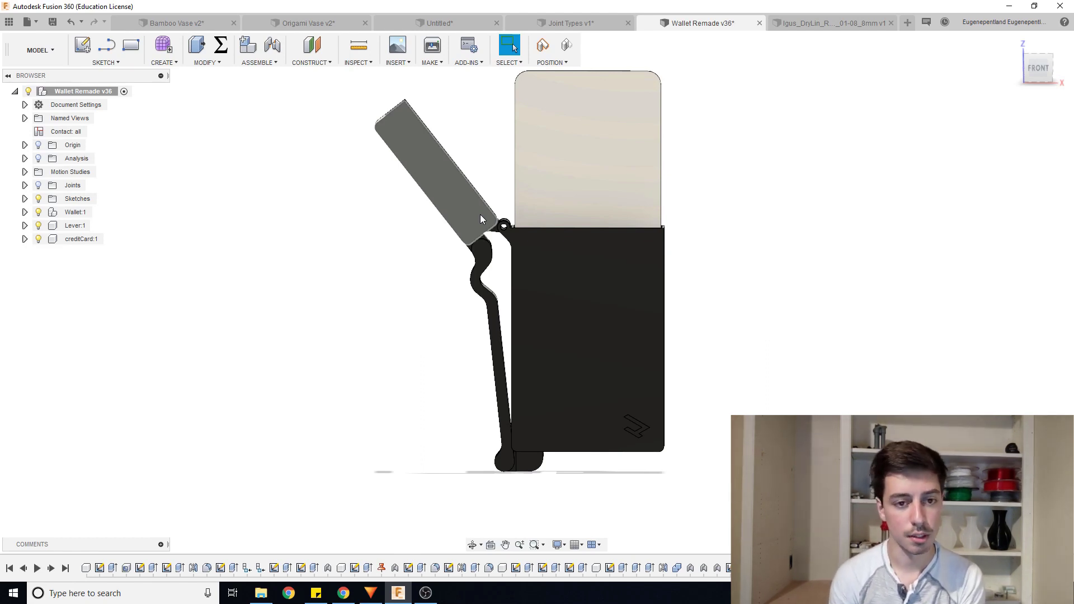
- In the Joint Types document, move the rigidly joined cube and sphere together, and revert their position
{"action": "key", "text": "ctrl+Tab"}
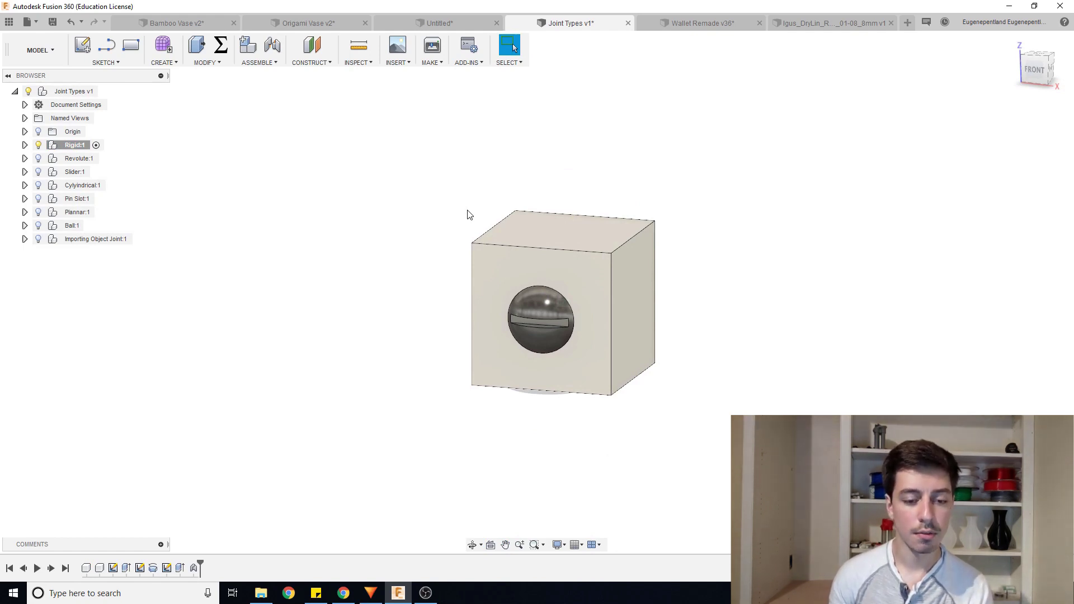
{"action": "middle_click_drag", "start_coordinate": [468, 214], "coordinate": [644, 326], "text": "shift"}
{"action": "left_click_drag", "start_coordinate": [644, 331], "coordinate": [557, 284]}
{"action": "left_click", "coordinate": [464, 342]}
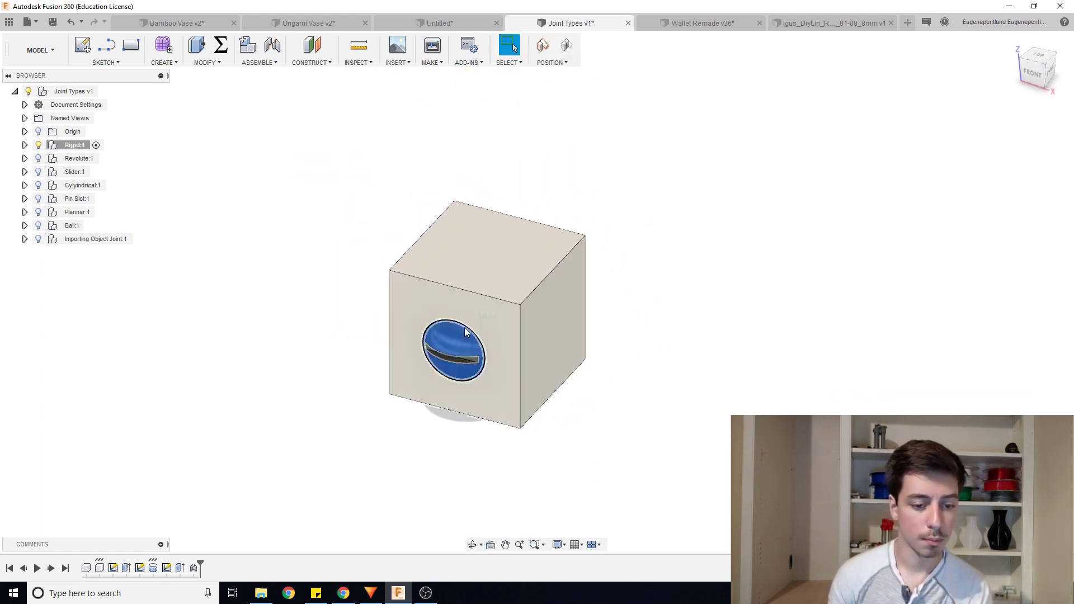
{"action": "left_click_drag", "start_coordinate": [481, 326], "coordinate": [635, 207]}
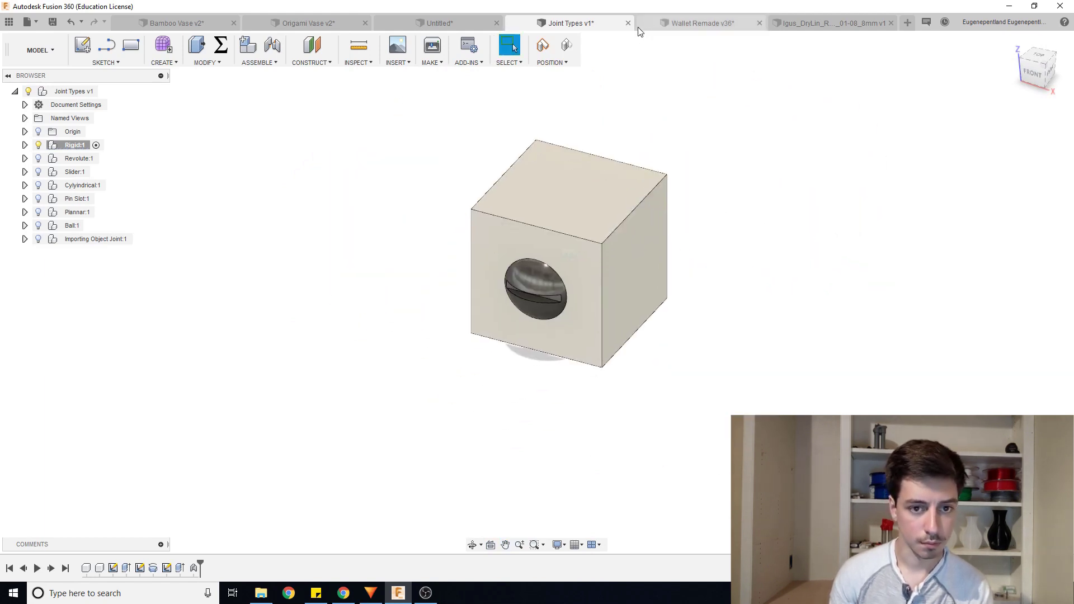
{"action": "left_click", "coordinate": [568, 43]}
- Hide the Rigid component, show the Revolute component and activate it
{"action": "left_click", "coordinate": [38, 145]}
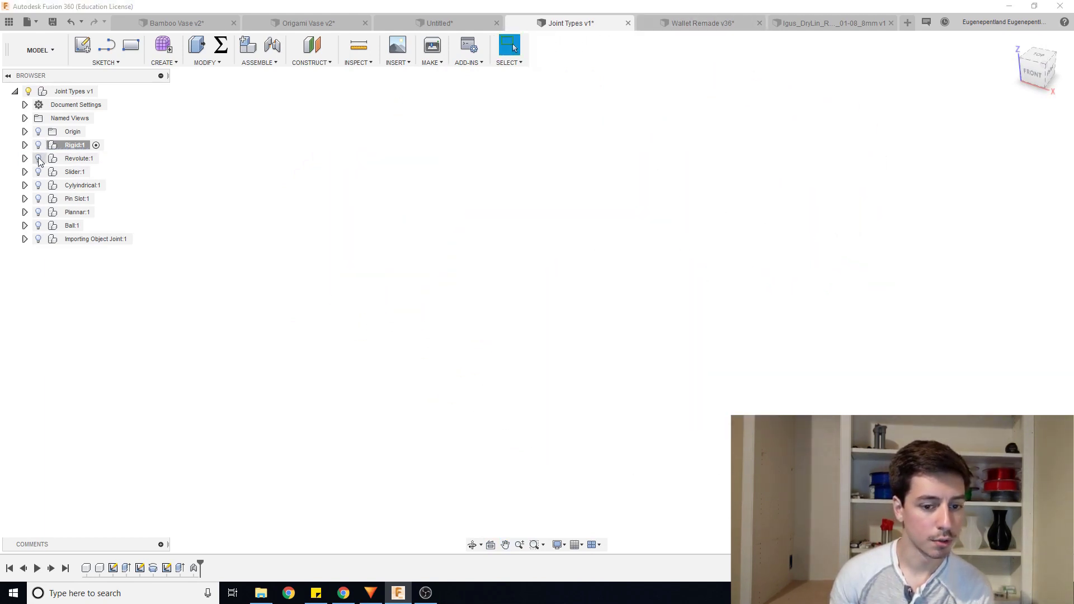
{"action": "left_click", "coordinate": [38, 158]}
{"action": "middle_click_drag", "start_coordinate": [498, 292], "coordinate": [460, 230], "text": "shift"}
{"action": "left_click", "coordinate": [78, 160]}
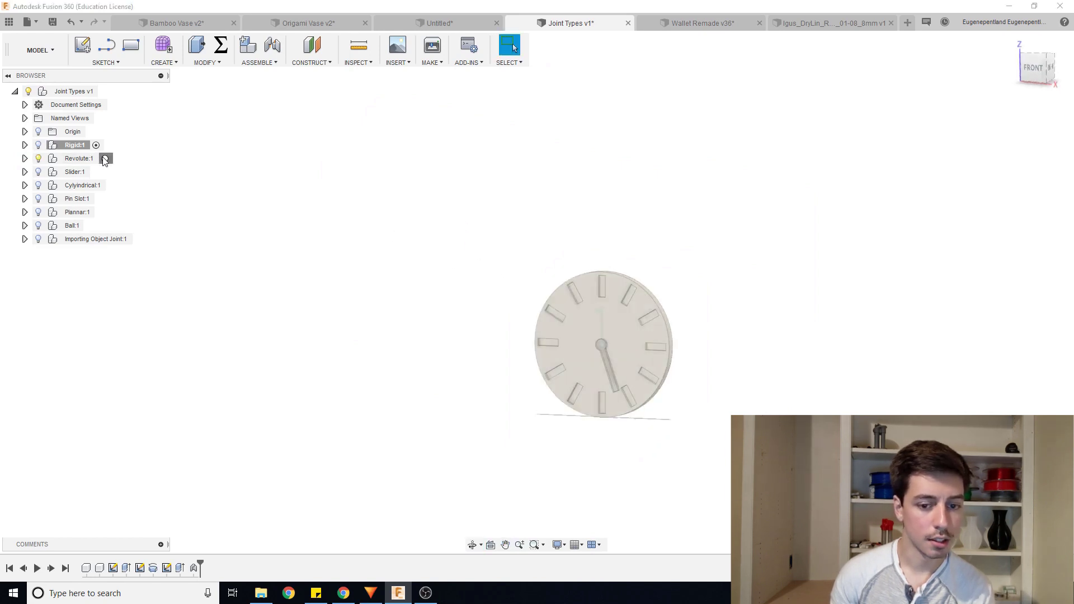
{"action": "middle_click_drag", "start_coordinate": [406, 302], "coordinate": [313, 255]}
{"action": "middle_click_drag", "start_coordinate": [372, 273], "coordinate": [377, 267]}
{"action": "left_click", "coordinate": [377, 266]}
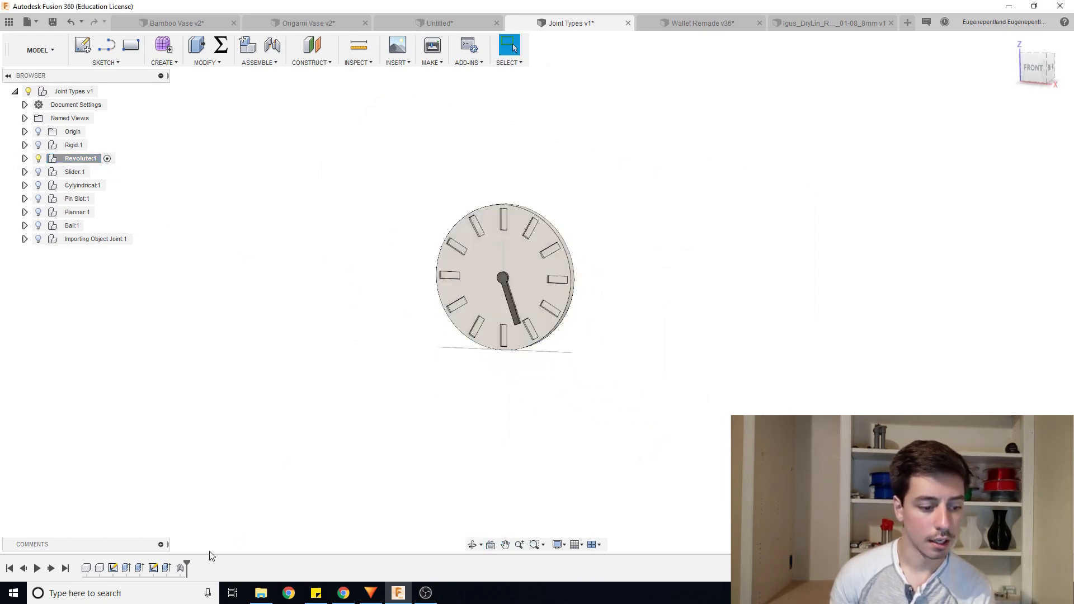
- Rotate the clock arm around the clock face to test its revolute joint
{"action": "middle_click_drag", "start_coordinate": [353, 425], "coordinate": [415, 340], "text": "shift"}
{"action": "scroll", "coordinate": [499, 317], "scroll_direction": "up", "scroll_amount": 3}
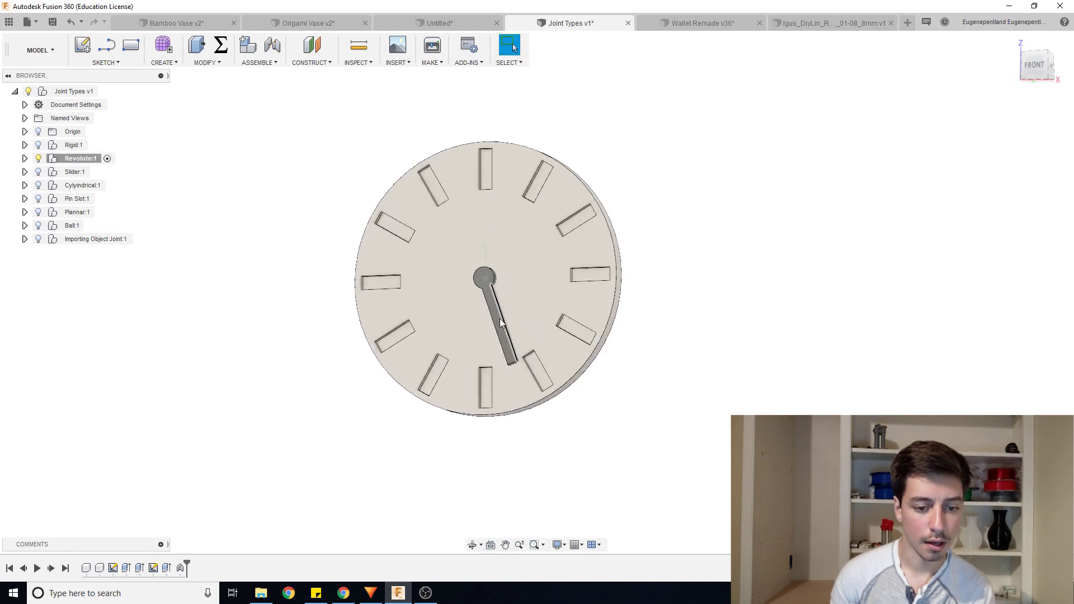
{"action": "left_click_drag", "start_coordinate": [507, 335], "coordinate": [570, 315]}
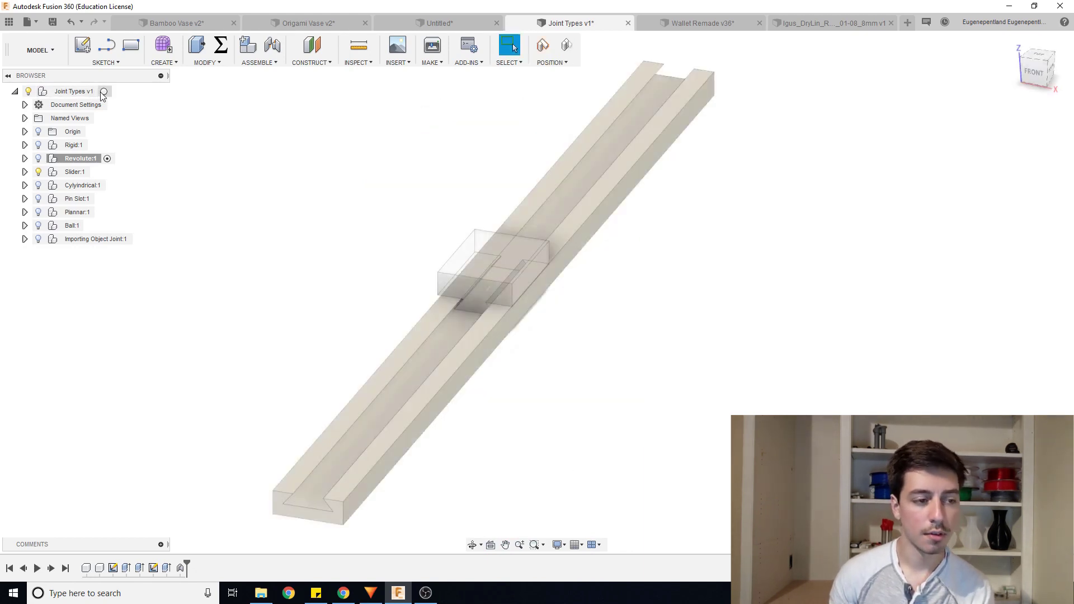
- Activate the top-level Joint Types component and test the slider joint by moving the block along its rail
{"action": "left_click", "coordinate": [104, 91]}
{"action": "middle_click_drag", "start_coordinate": [311, 213], "coordinate": [339, 208], "text": "shift"}
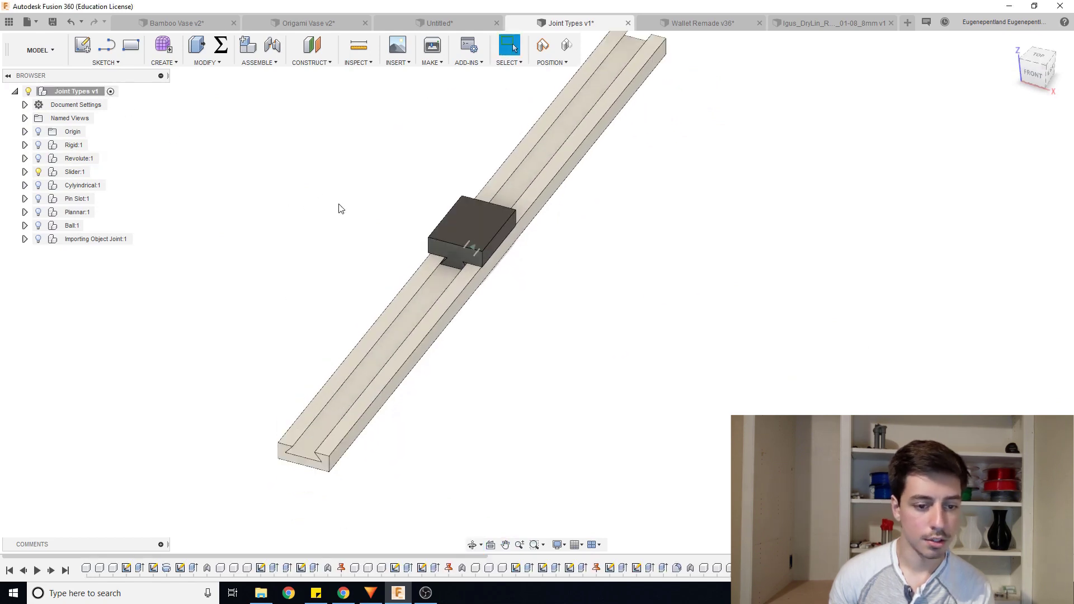
{"action": "middle_click_drag", "start_coordinate": [505, 216], "coordinate": [492, 258], "text": "shift"}
{"action": "mouse_move", "coordinate": [492, 258]}
{"action": "left_mouse_down"}
{"action": "mouse_move", "coordinate": [548, 208]}
{"action": "mouse_move", "coordinate": [448, 300]}
{"action": "mouse_move", "coordinate": [587, 213]}
{"action": "mouse_move", "coordinate": [494, 280]}
{"action": "left_mouse_up"}
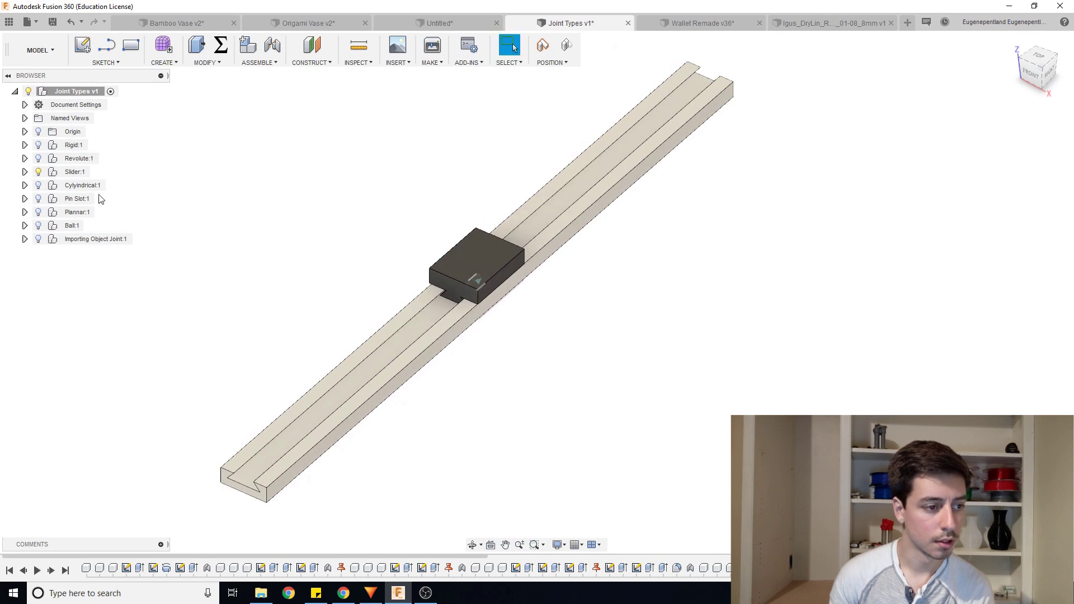
- Show the Cylyindrical component instead of Slider and test its joint by sliding and turning the bolt inside the tube
{"action": "left_click", "coordinate": [38, 172]}
{"action": "left_click", "coordinate": [38, 186]}
{"action": "middle_click_drag", "start_coordinate": [351, 232], "coordinate": [532, 293], "text": "shift"}
{"action": "scroll", "coordinate": [408, 252], "scroll_direction": "up", "scroll_amount": 5}
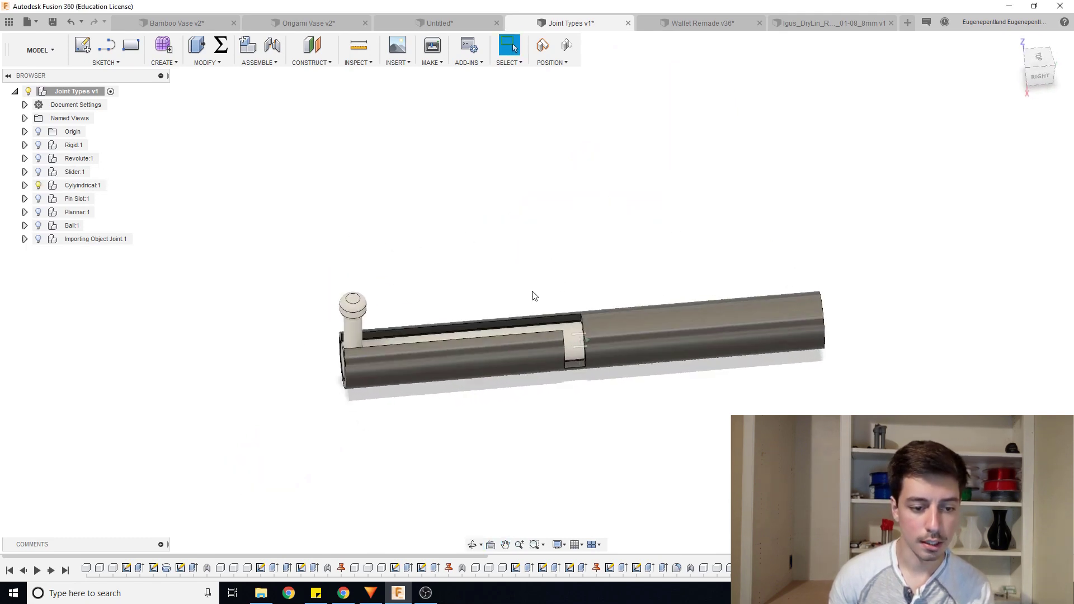
{"action": "left_click_drag", "start_coordinate": [358, 320], "coordinate": [582, 397]}
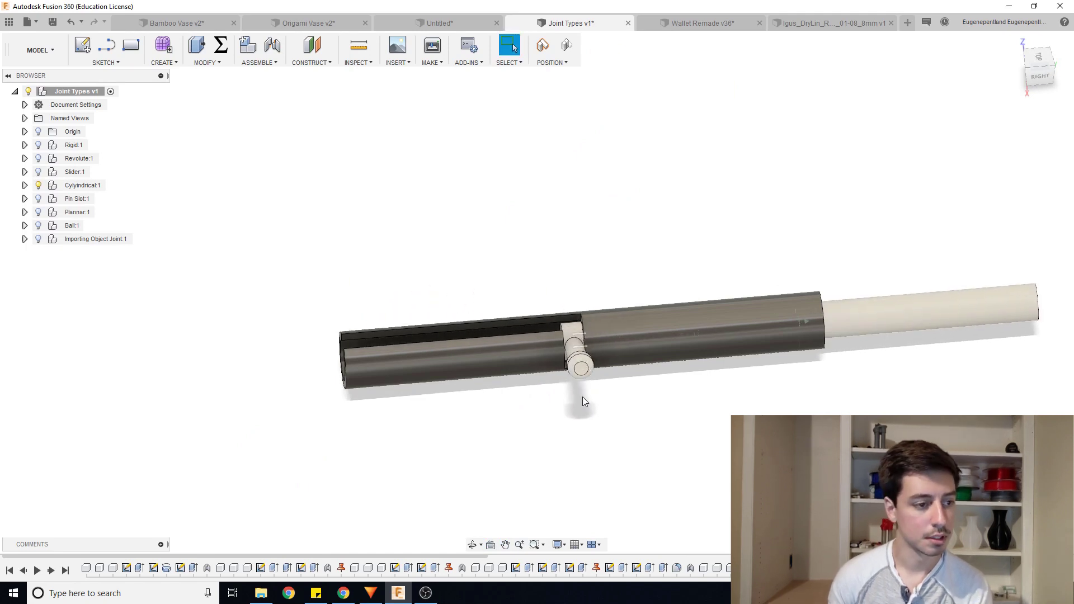
- Show the Pin Slot component instead of Cylyindrical and test its joint by sliding and rotating the slotted link around the pin
{"action": "left_click", "coordinate": [38, 185]}
{"action": "left_click", "coordinate": [38, 198]}
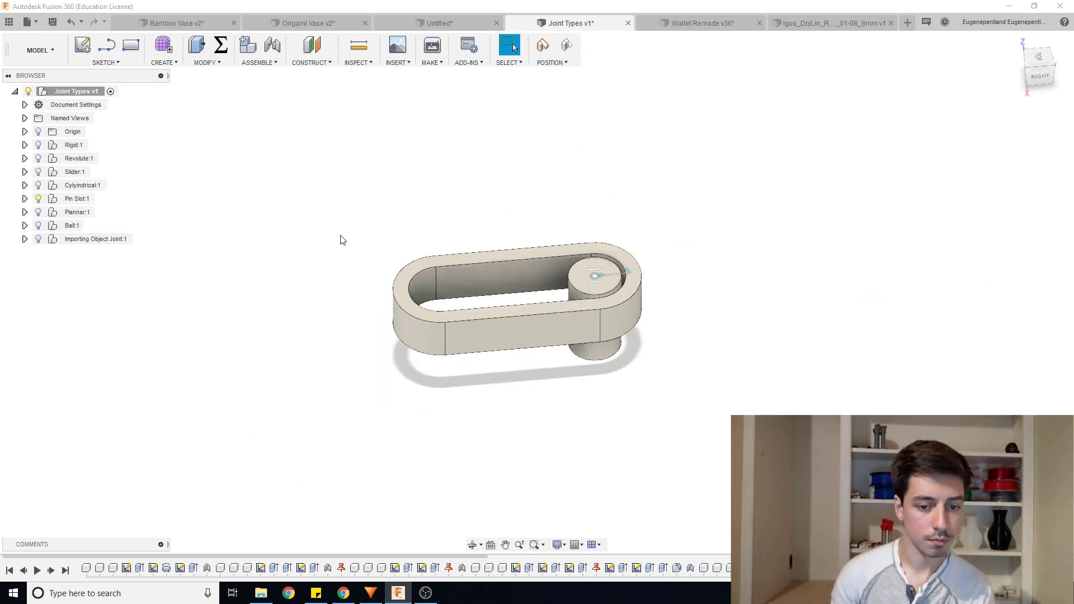
{"action": "middle_click_drag", "start_coordinate": [340, 240], "coordinate": [474, 336], "text": "shift"}
{"action": "key", "text": "Escape"}
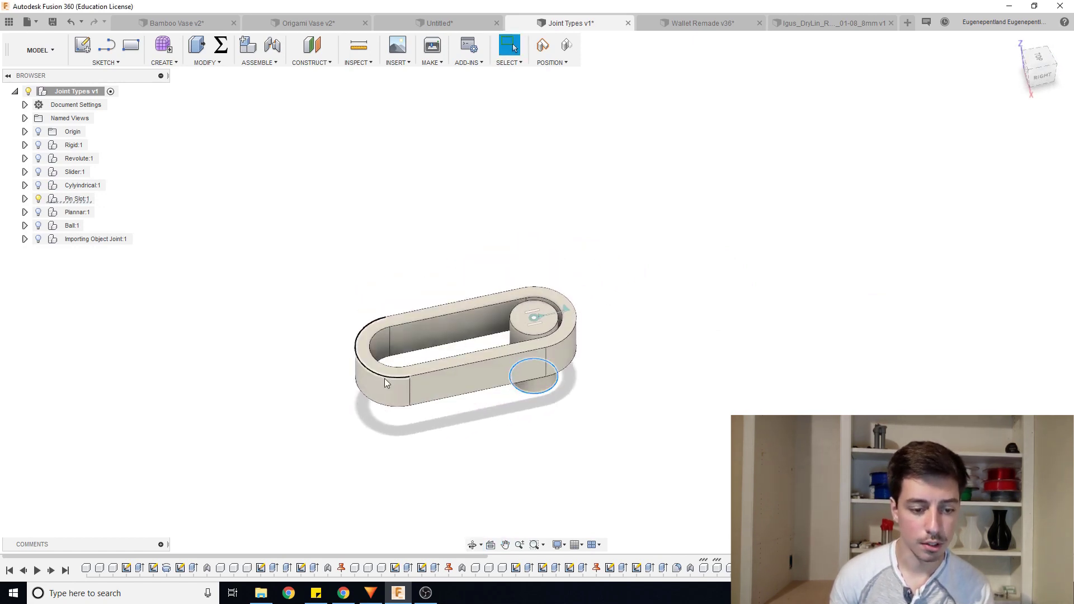
{"action": "middle_click_drag", "start_coordinate": [425, 379], "coordinate": [451, 294], "text": "shift"}
{"action": "left_click_drag", "start_coordinate": [451, 294], "coordinate": [562, 352]}
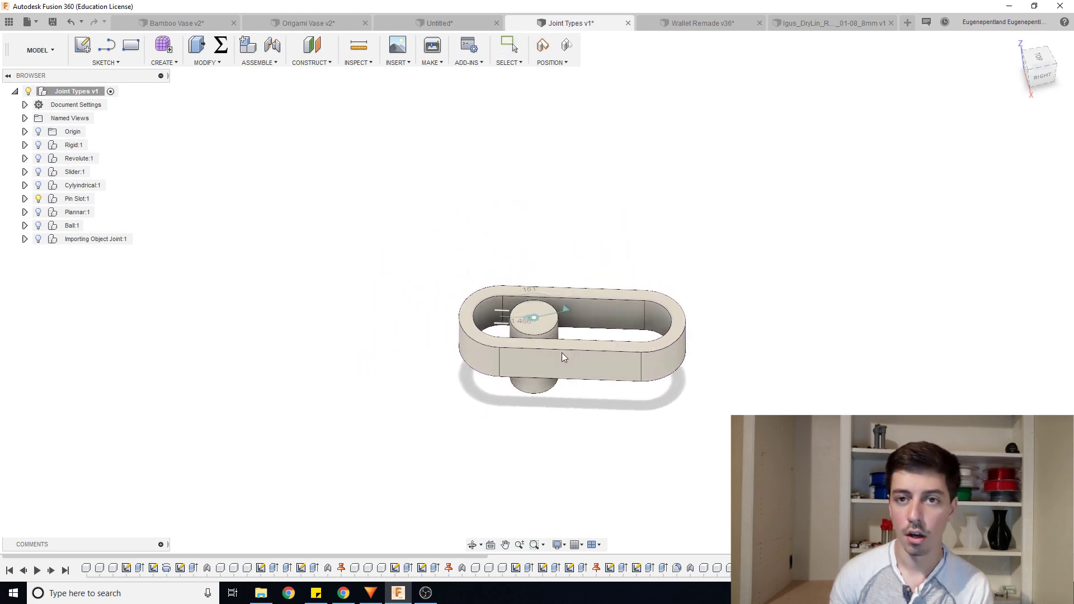
- Show the Plannar component instead of Pin Slot and test its joint by moving the round puck across the tray
{"action": "left_click", "coordinate": [38, 199]}
{"action": "left_click", "coordinate": [38, 212]}
{"action": "middle_click_drag", "start_coordinate": [333, 218], "coordinate": [461, 305], "text": "shift"}
{"action": "scroll", "coordinate": [457, 325], "scroll_direction": "up", "scroll_amount": 3}
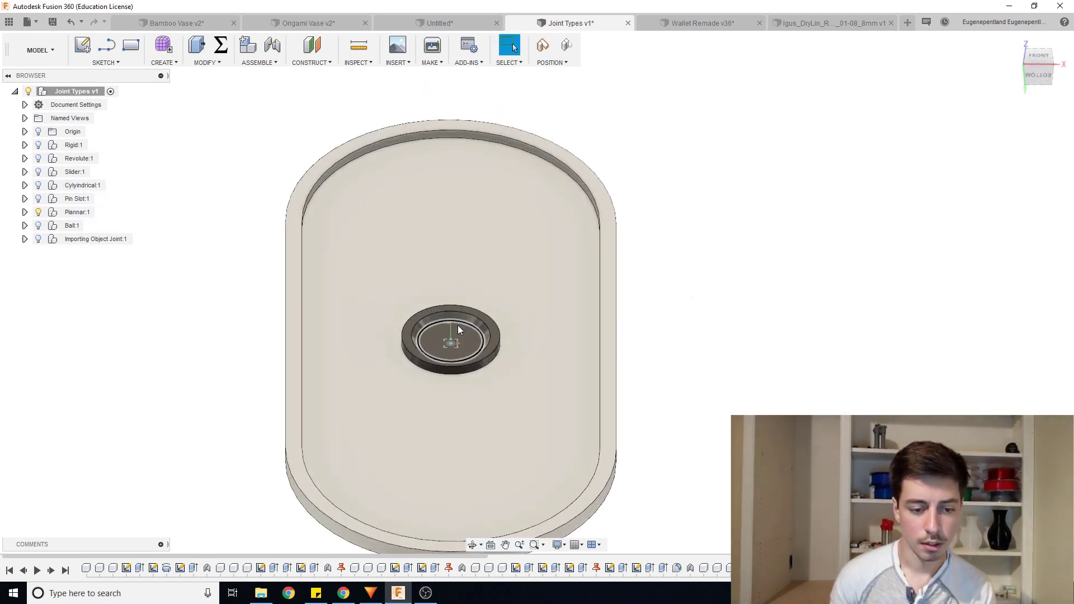
{"action": "left_click", "coordinate": [452, 337]}
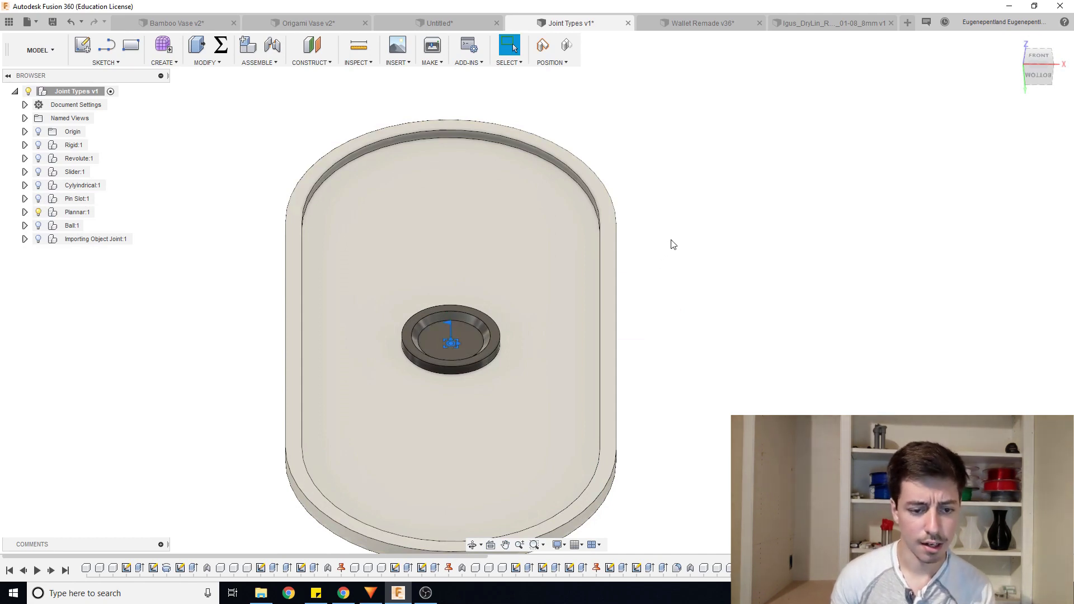
{"action": "left_click", "coordinate": [647, 272]}
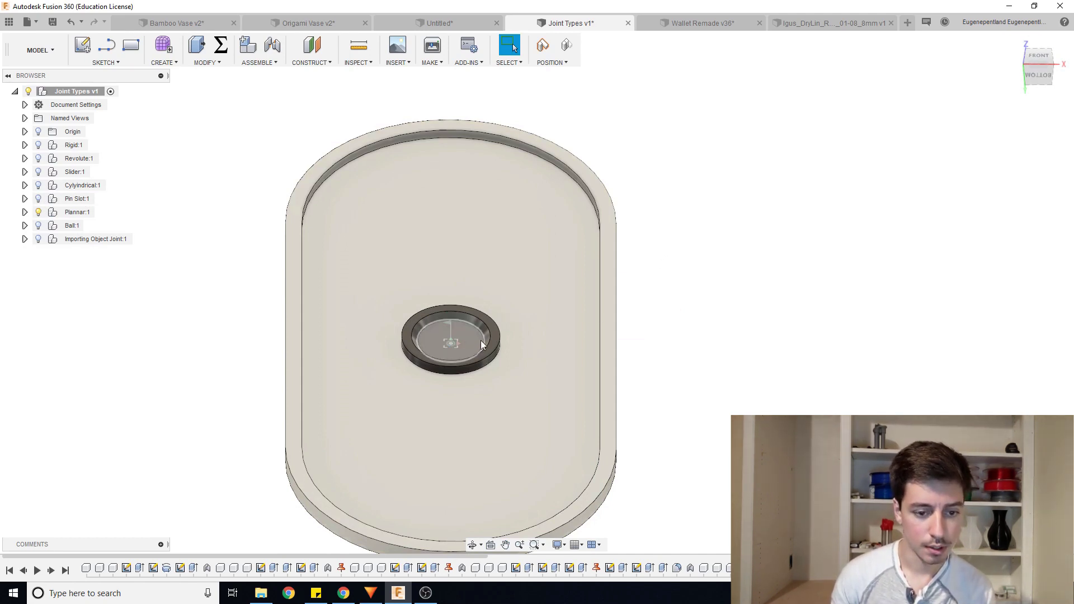
{"action": "left_click_drag", "start_coordinate": [481, 343], "coordinate": [452, 345]}
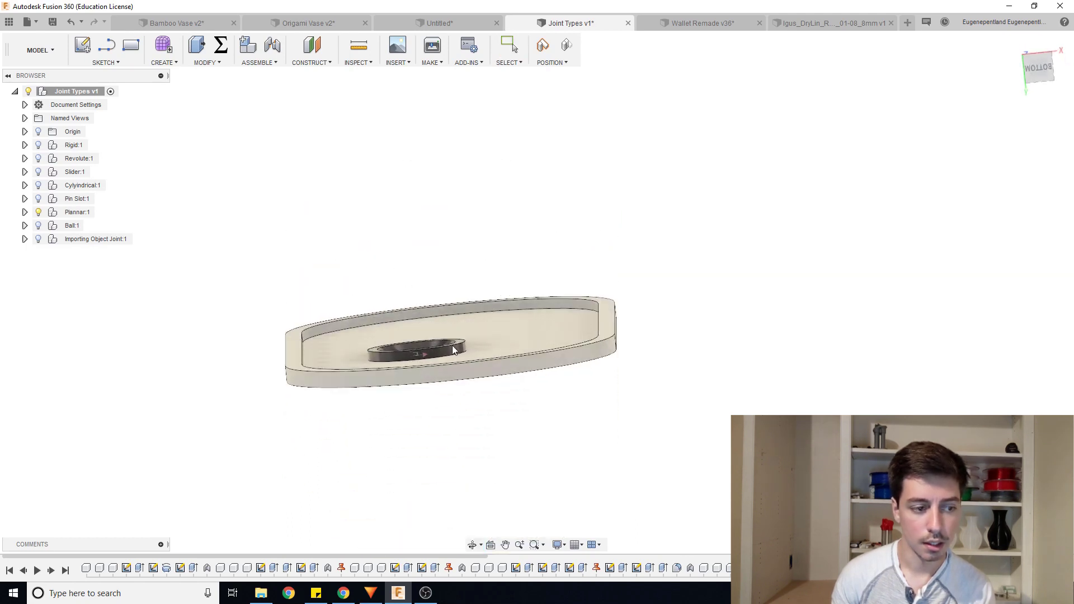
{"action": "key", "text": "Return"}
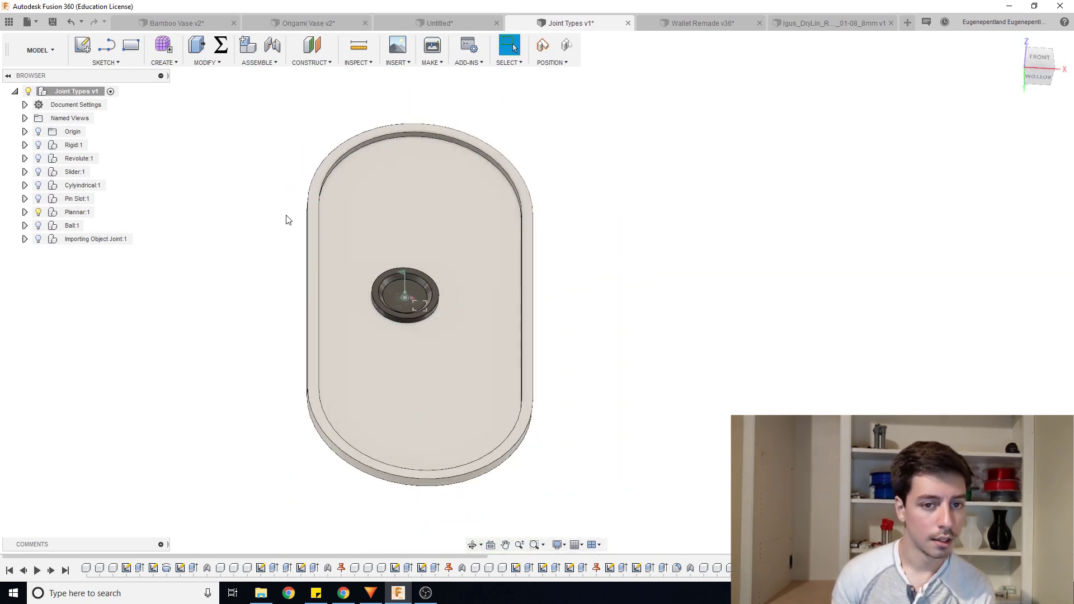
- Show the Ball component instead of Plannar and test its joint by swivelling the upper rod in the socket
{"action": "left_click", "coordinate": [38, 212]}
{"action": "left_click", "coordinate": [38, 225]}
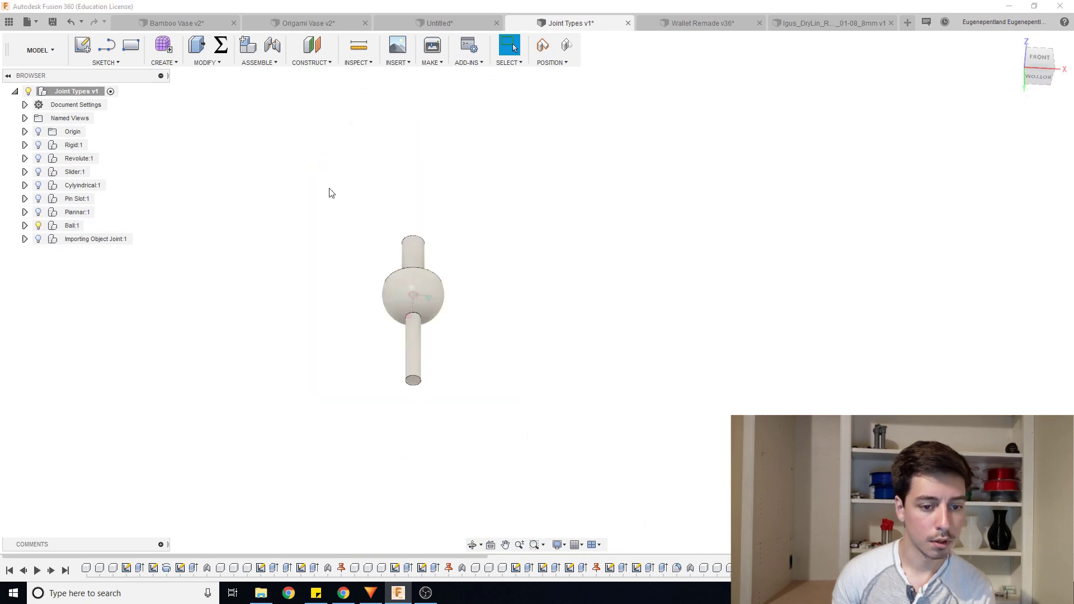
{"action": "middle_click_drag", "start_coordinate": [331, 193], "coordinate": [502, 217], "text": "shift"}
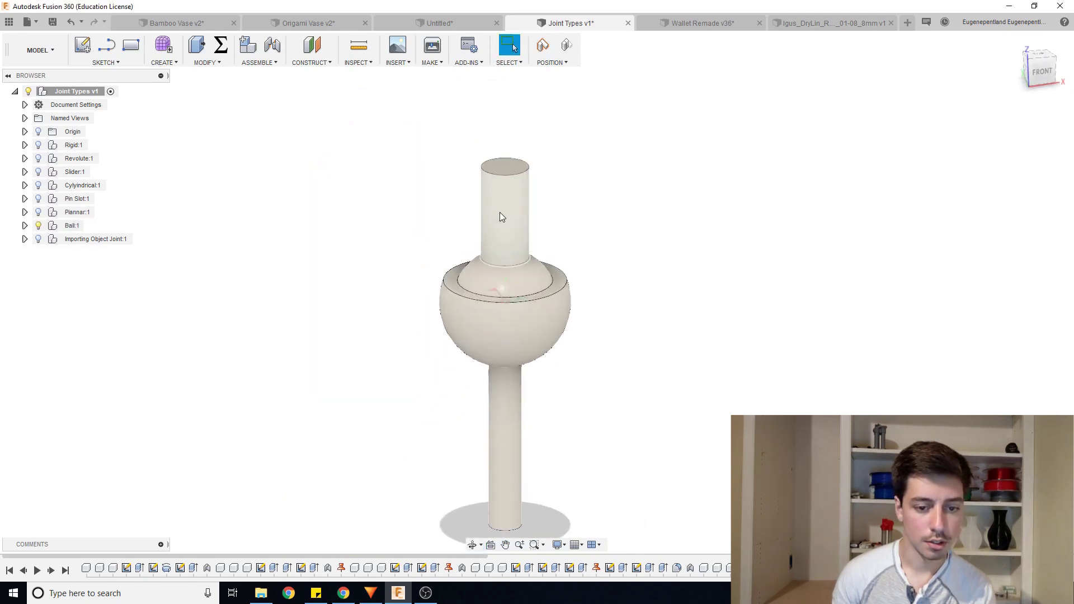
{"action": "left_click_drag", "start_coordinate": [502, 217], "coordinate": [488, 186]}
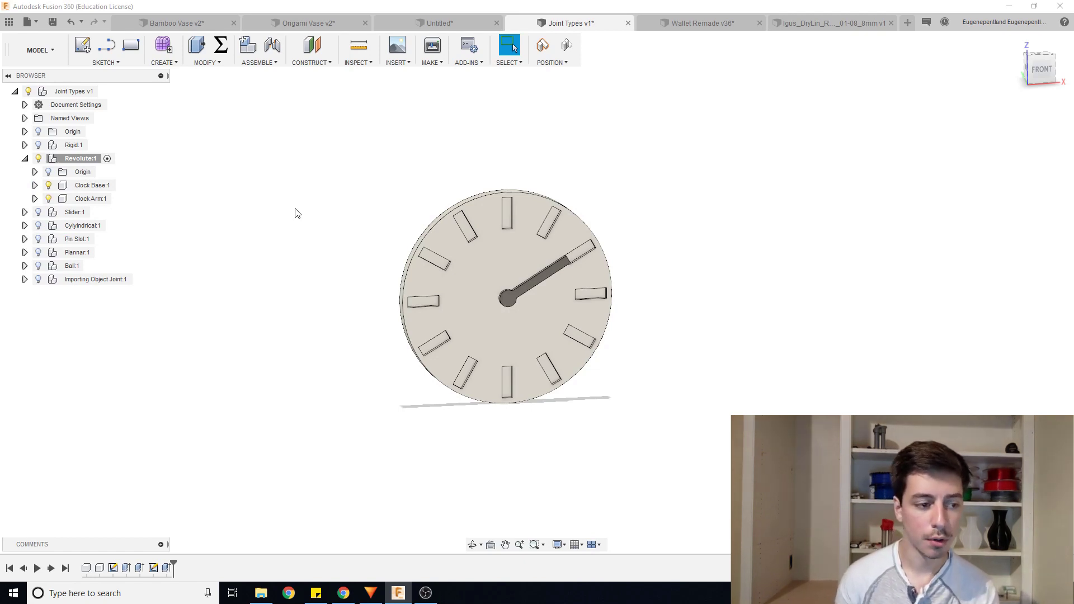
- Highlight the Clock Base and Clock Arm components of Revolute in turn, and clear the selection
{"action": "left_click", "coordinate": [100, 185]}
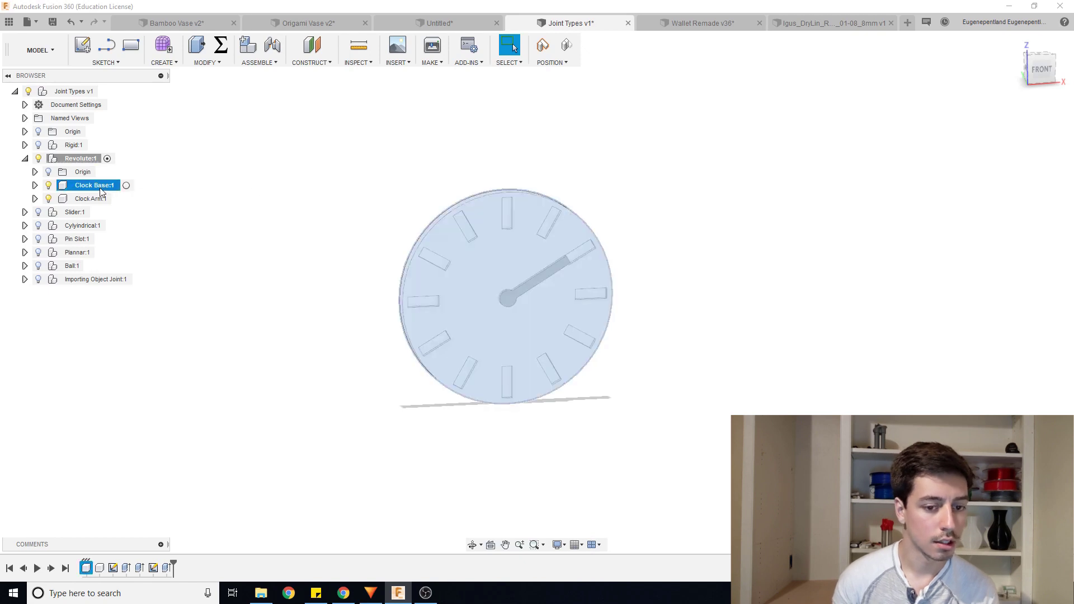
{"action": "left_click", "coordinate": [106, 199]}
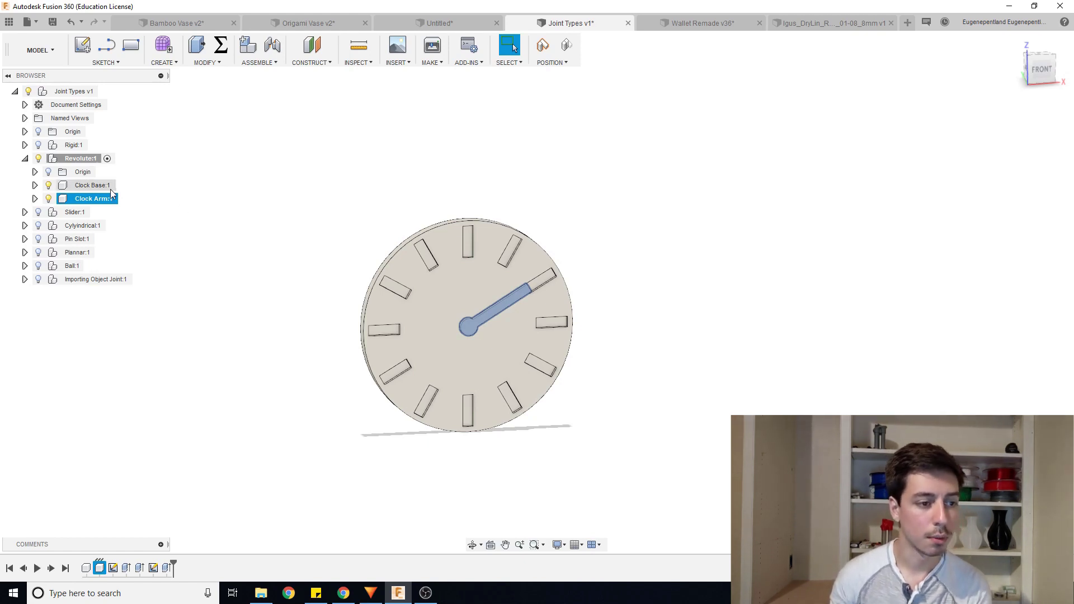
{"action": "middle_click_drag", "start_coordinate": [203, 258], "coordinate": [203, 278], "text": "shift"}
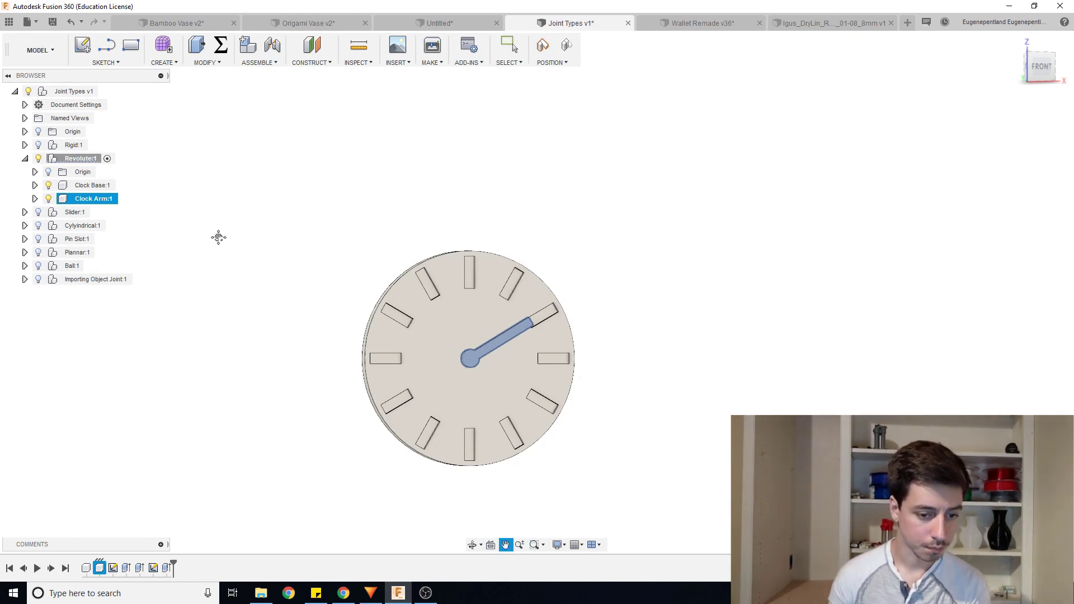
{"action": "middle_click_drag", "start_coordinate": [218, 235], "coordinate": [332, 188]}
{"action": "left_click", "coordinate": [333, 171]}
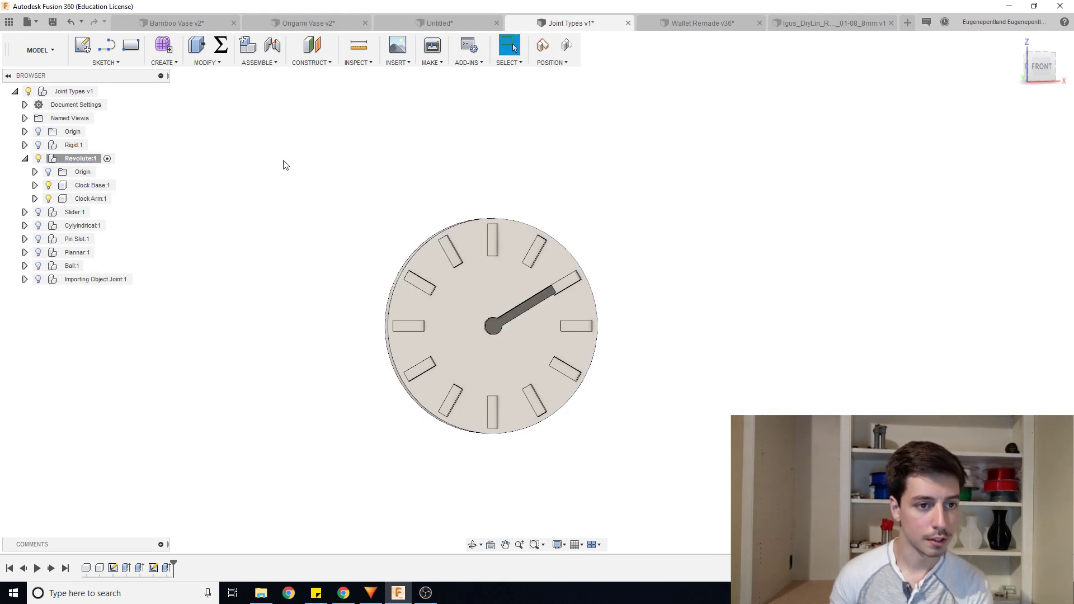
- Start a Revolute as-built joint between Clock Arm and Clock Base, continuing from the components' previous position
{"action": "left_click", "coordinate": [259, 62]}
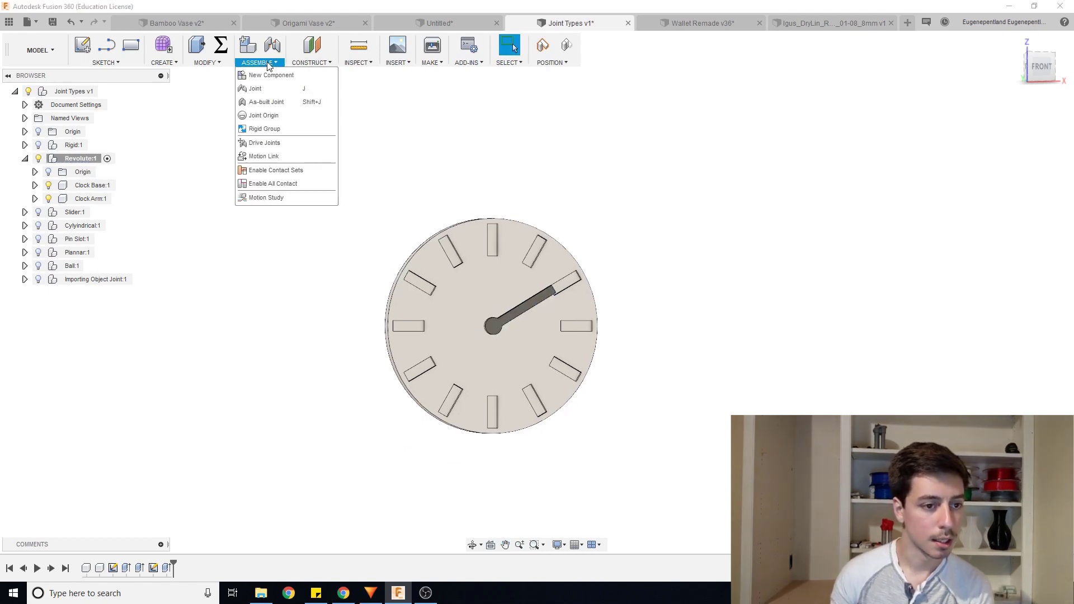
{"action": "left_click", "coordinate": [278, 101]}
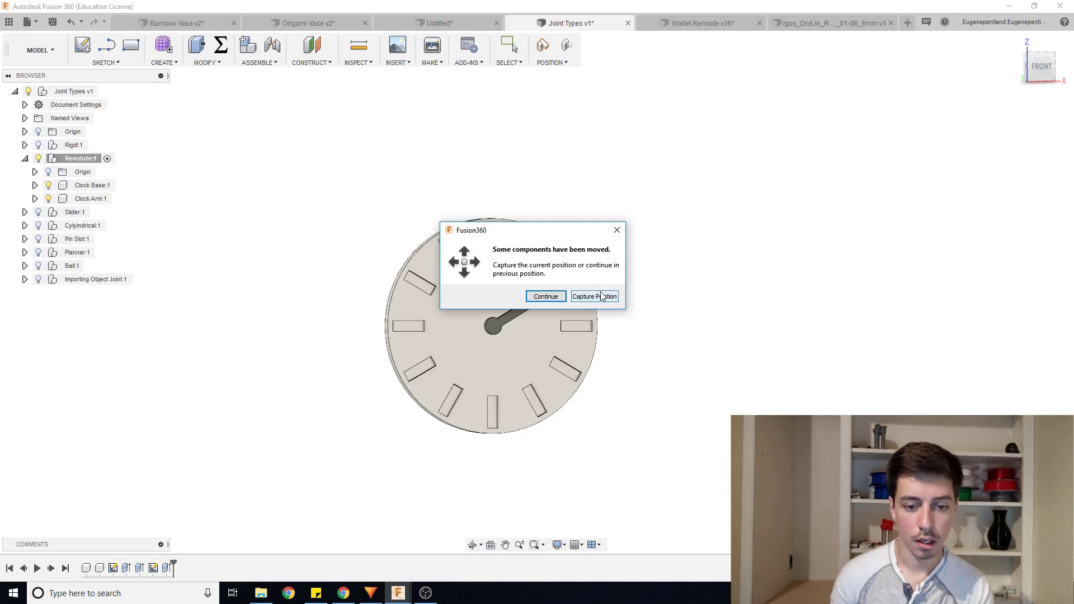
{"action": "left_click", "coordinate": [557, 297]}
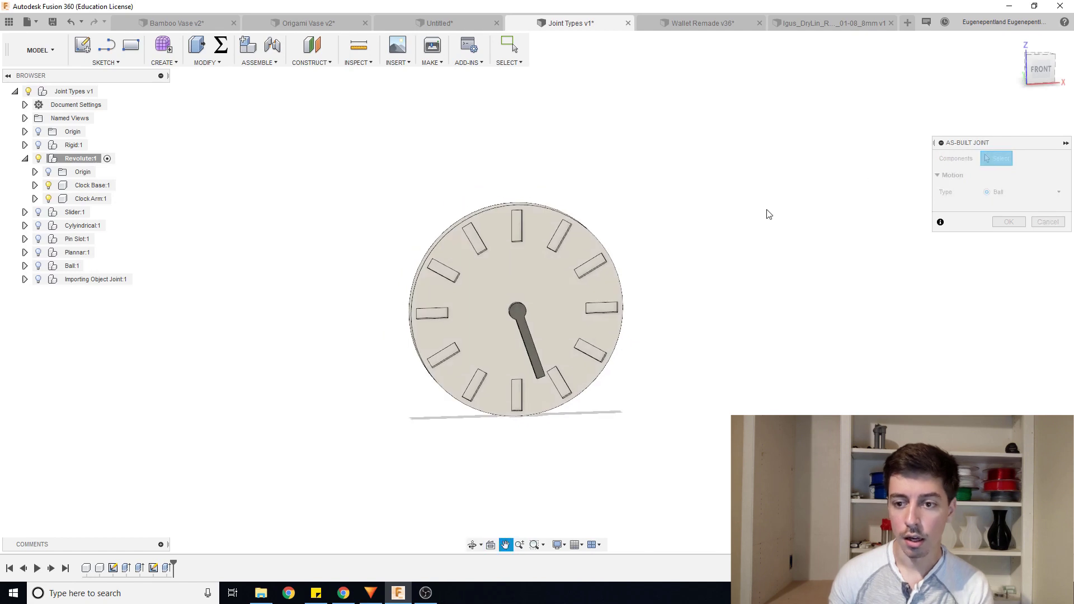
{"action": "left_click", "coordinate": [988, 192]}
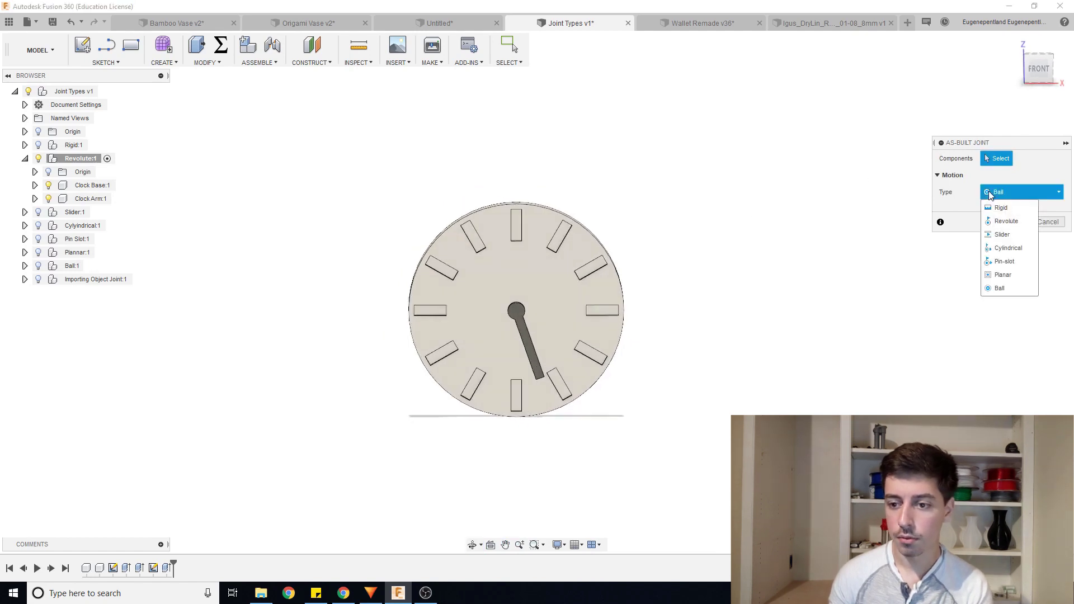
{"action": "left_click", "coordinate": [1005, 220]}
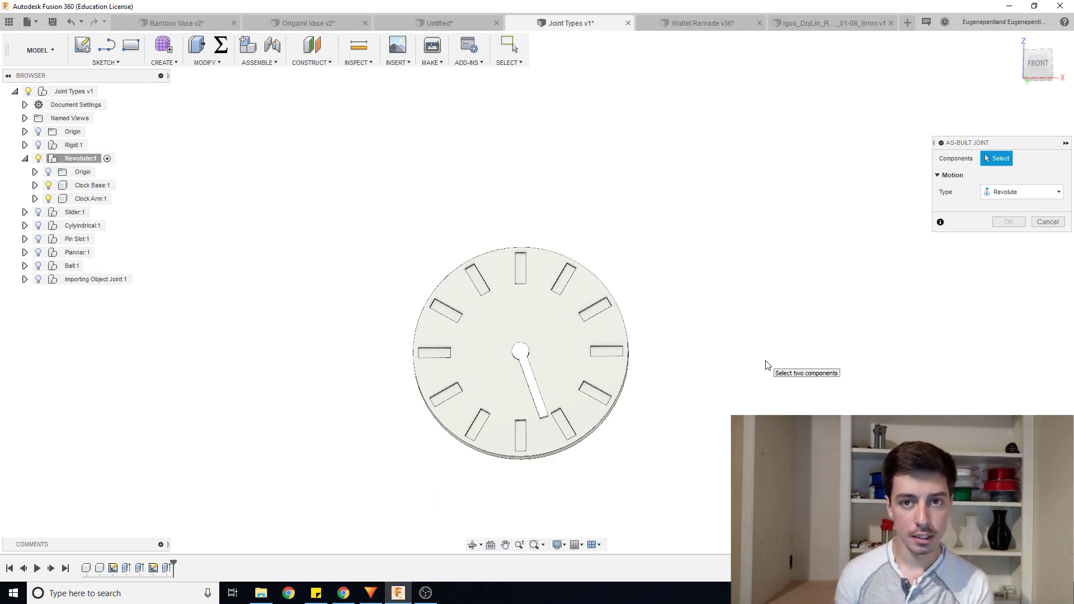
{"action": "left_click", "coordinate": [534, 379]}
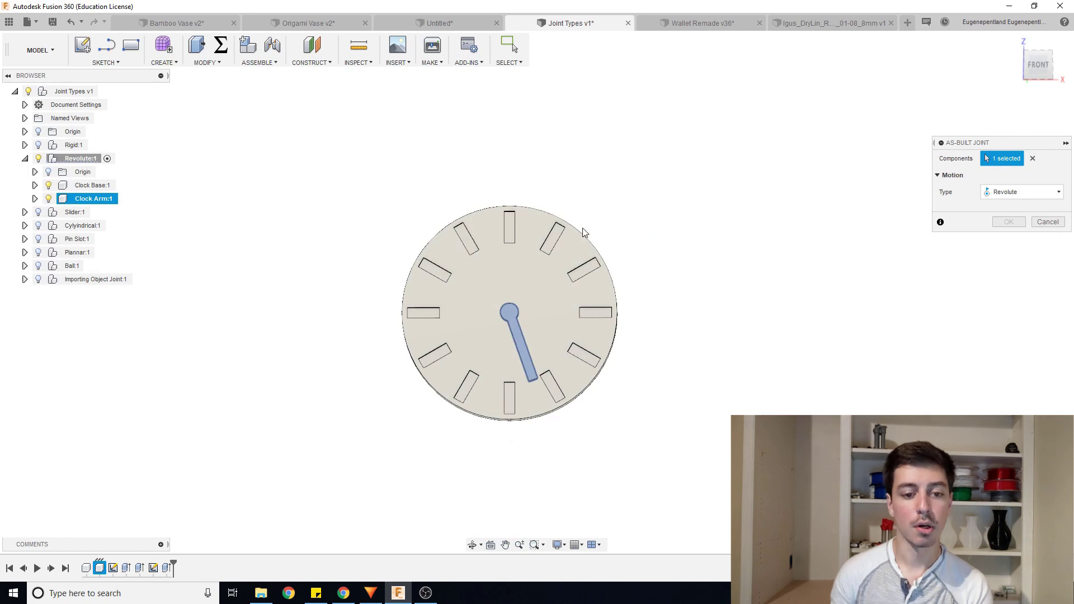
{"action": "left_click", "coordinate": [558, 249]}
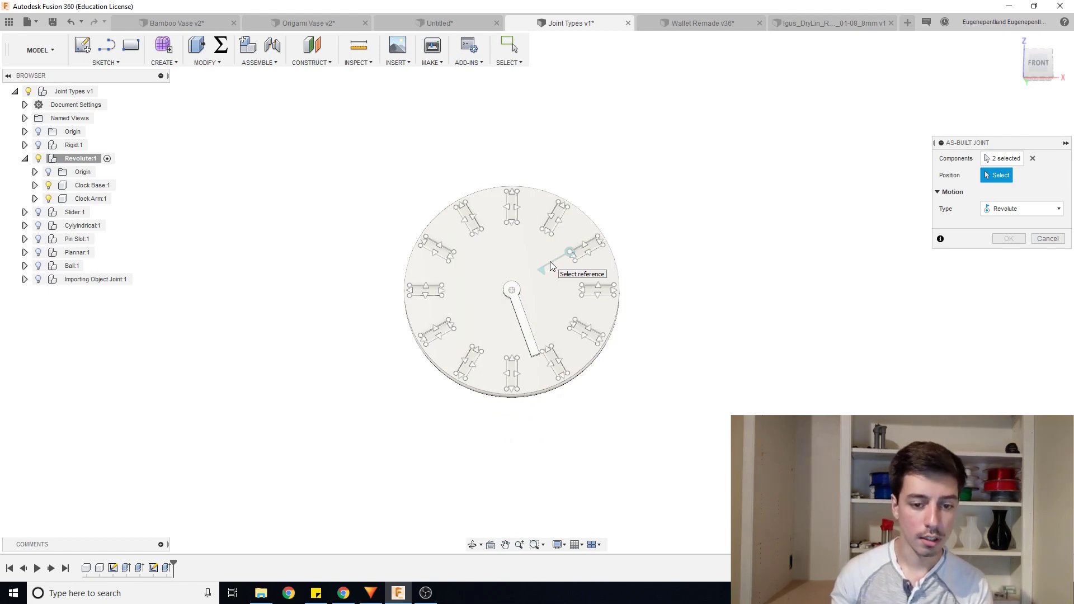
- Position the revolute joint at the centre of the clock arm's round hub
{"action": "scroll", "coordinate": [550, 260], "scroll_direction": "up", "scroll_amount": 3}
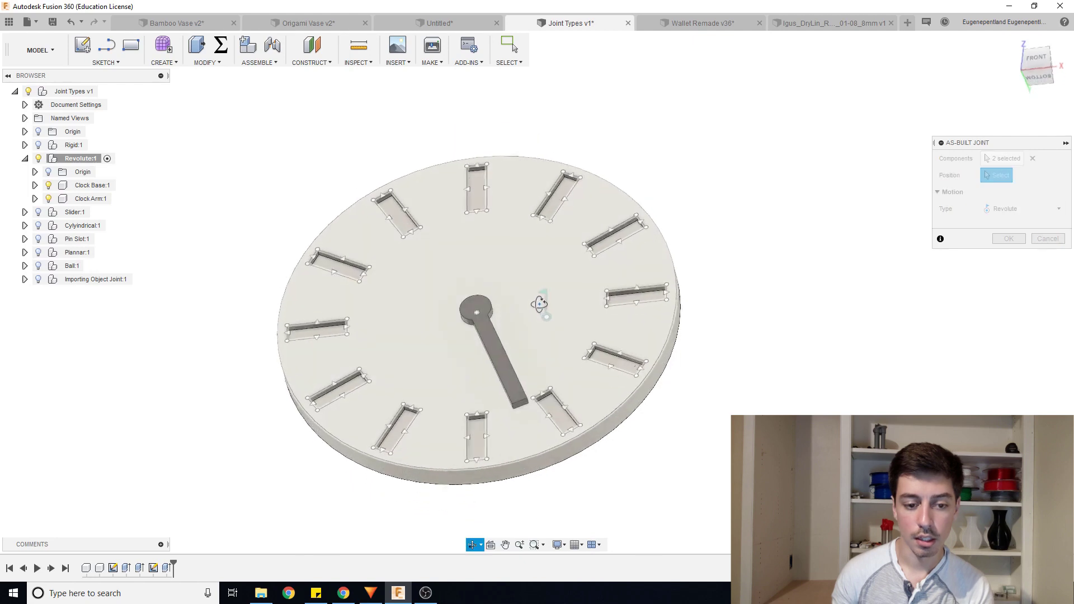
{"action": "middle_click_drag", "start_coordinate": [481, 312], "coordinate": [495, 310], "text": "shift"}
{"action": "scroll", "coordinate": [499, 301], "scroll_direction": "up", "scroll_amount": 2}
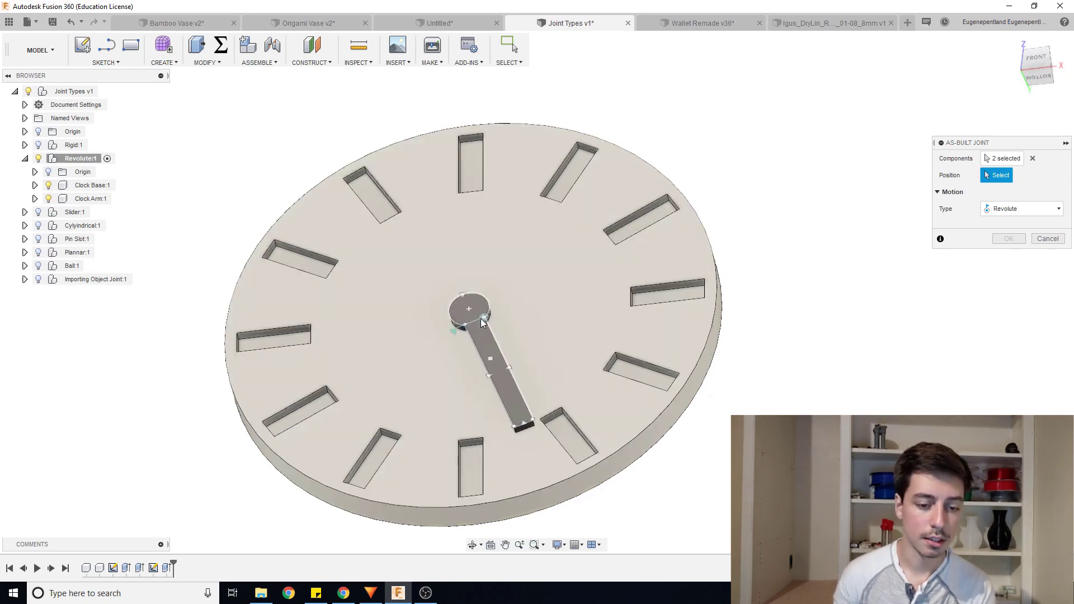
{"action": "middle_click_drag", "start_coordinate": [488, 291], "coordinate": [529, 280], "text": "shift"}
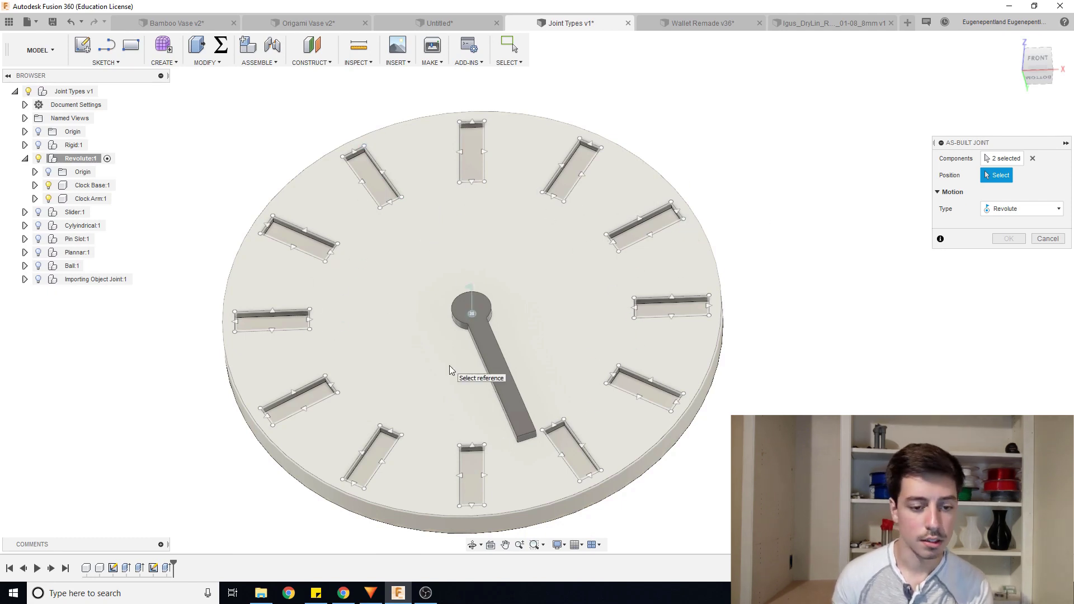
{"action": "left_click", "coordinate": [459, 329]}
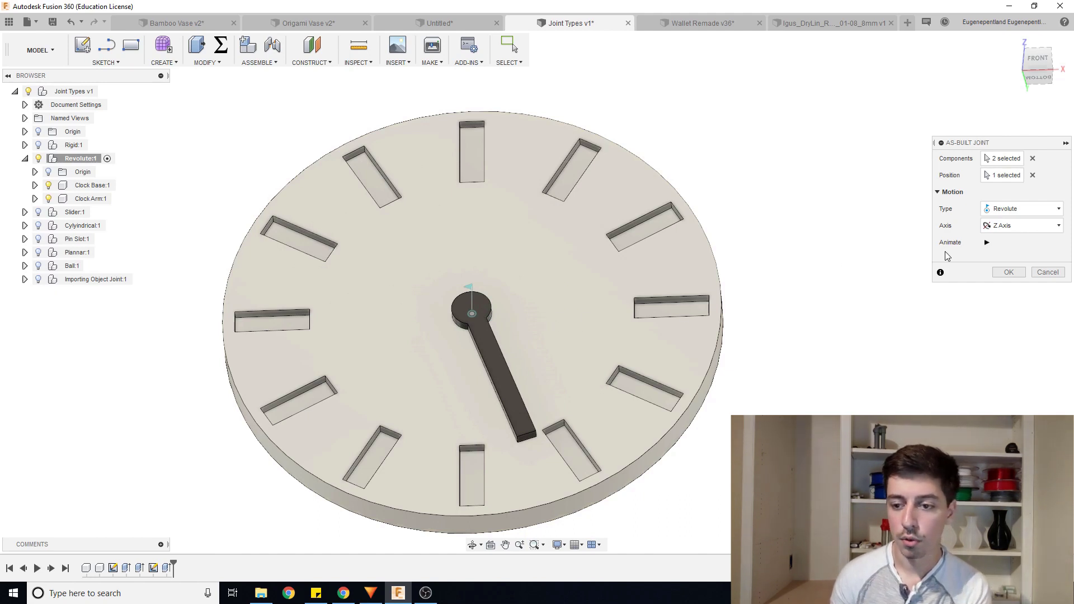
- Preview the joint's motion about the X Axis and the Z Axis, and create the revolute joint with the Z Axis
{"action": "left_click", "coordinate": [987, 243]}
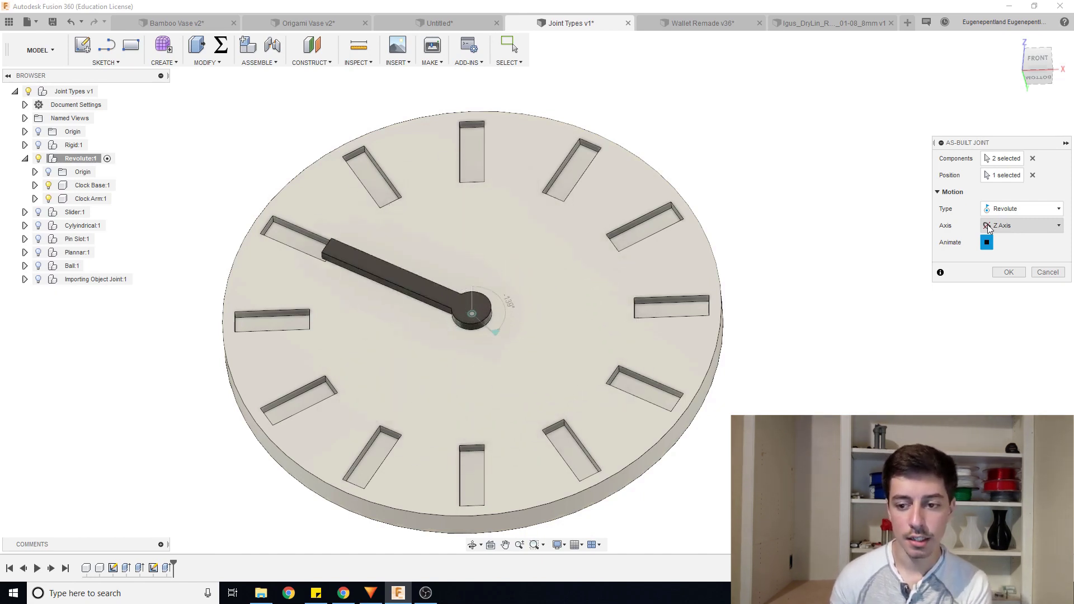
{"action": "left_click", "coordinate": [988, 226]}
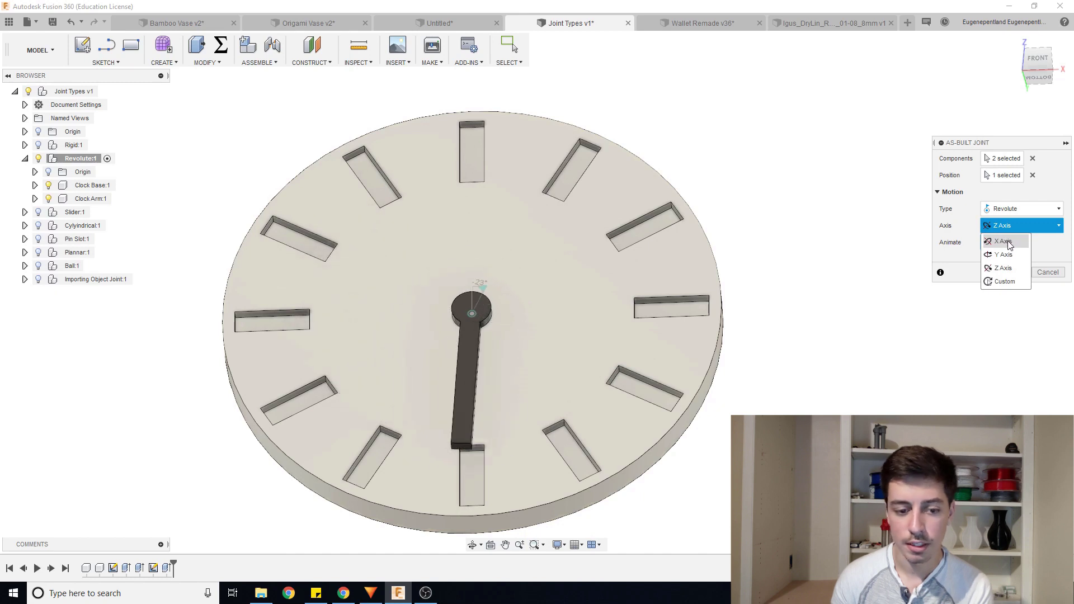
{"action": "left_click", "coordinate": [1003, 241]}
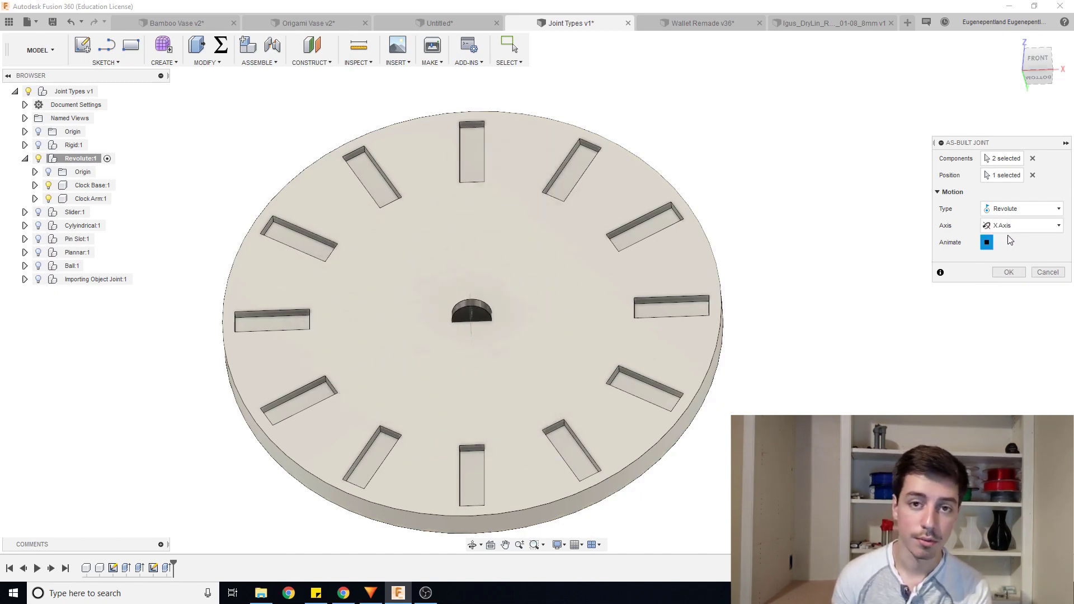
{"action": "left_click", "coordinate": [1012, 226]}
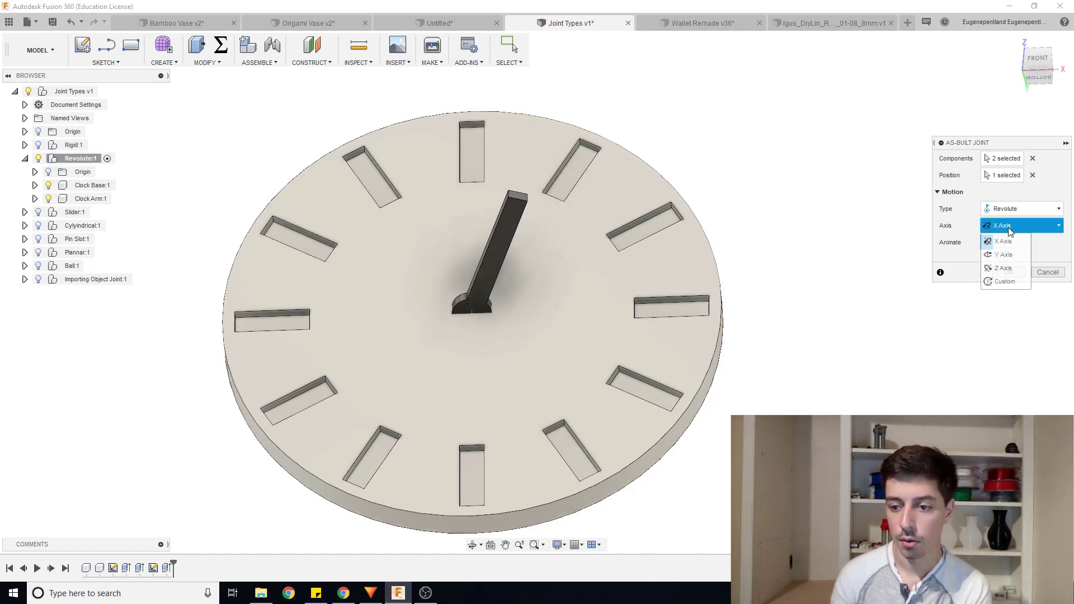
{"action": "left_click", "coordinate": [1013, 265]}
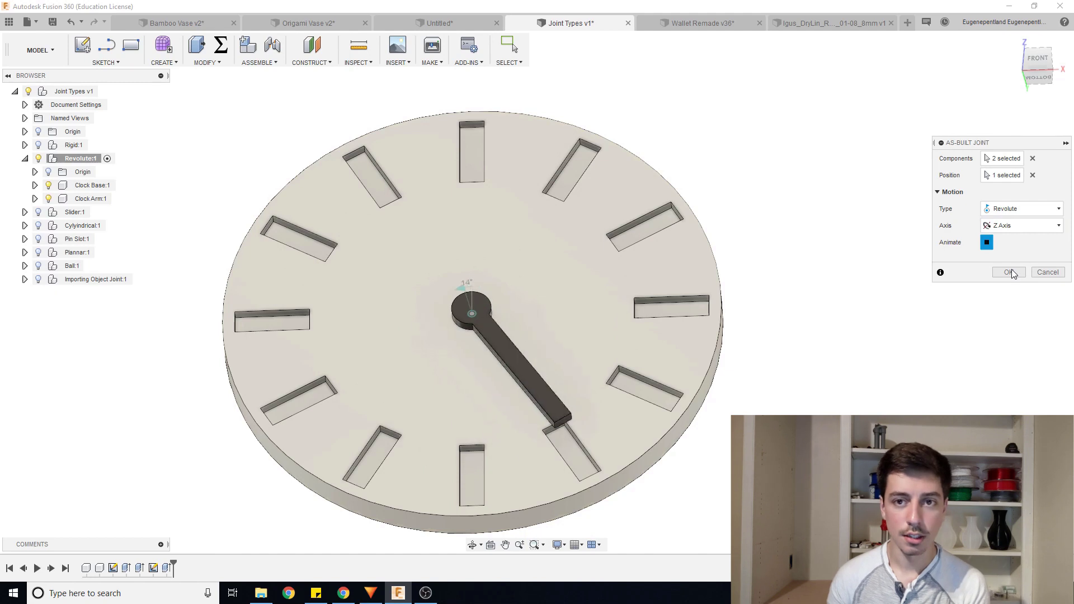
{"action": "left_click", "coordinate": [1009, 272]}
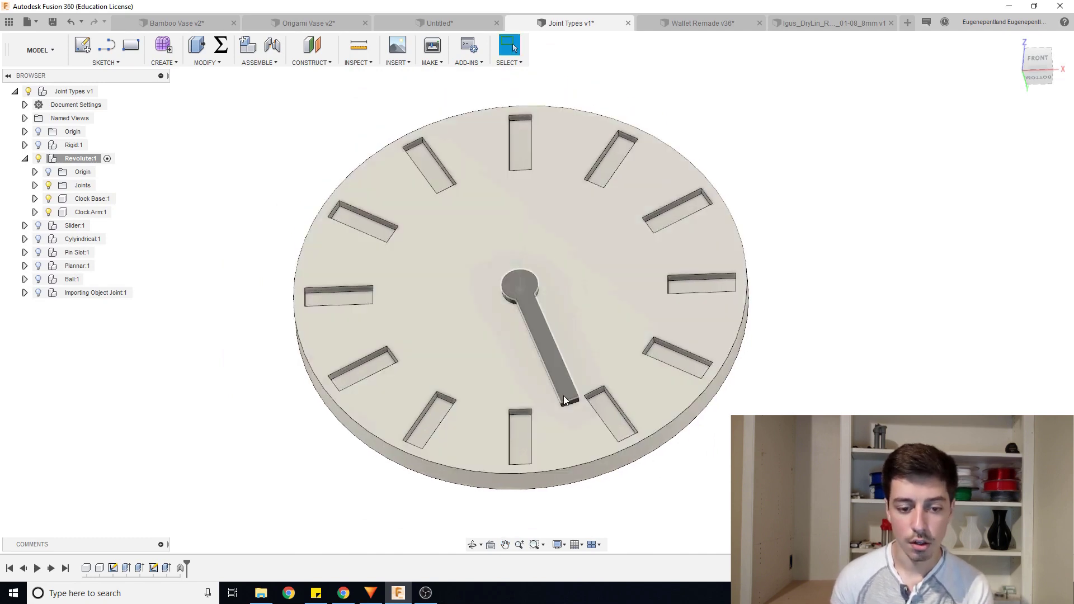
- Shift the clock to test whether the base is free, and ground Clock Base while continuing from the previous position
{"action": "middle_click_drag", "start_coordinate": [562, 400], "coordinate": [624, 409]}
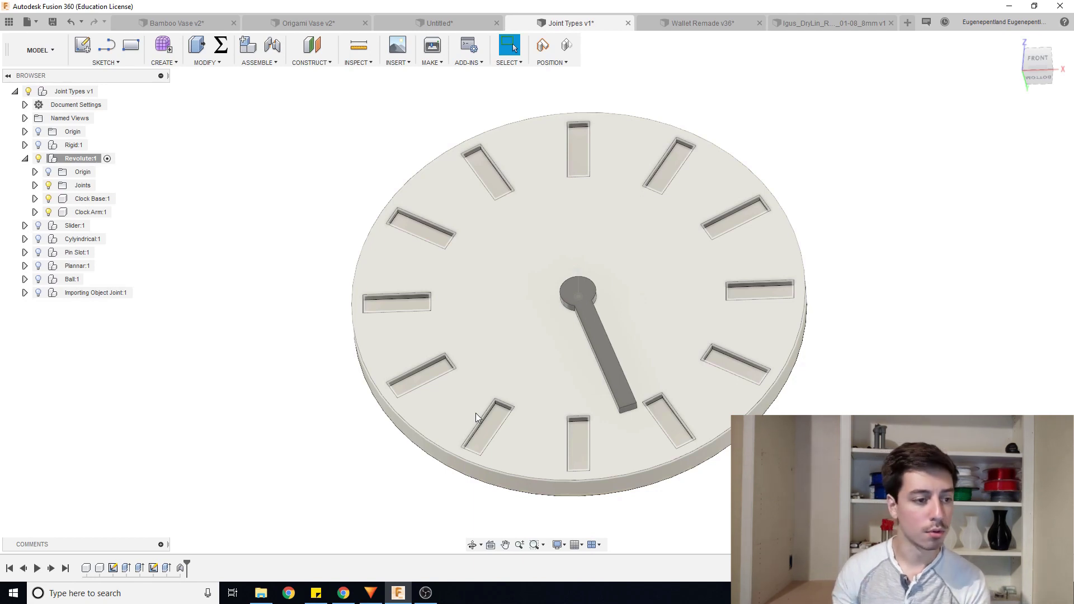
{"action": "right_click", "coordinate": [84, 201]}
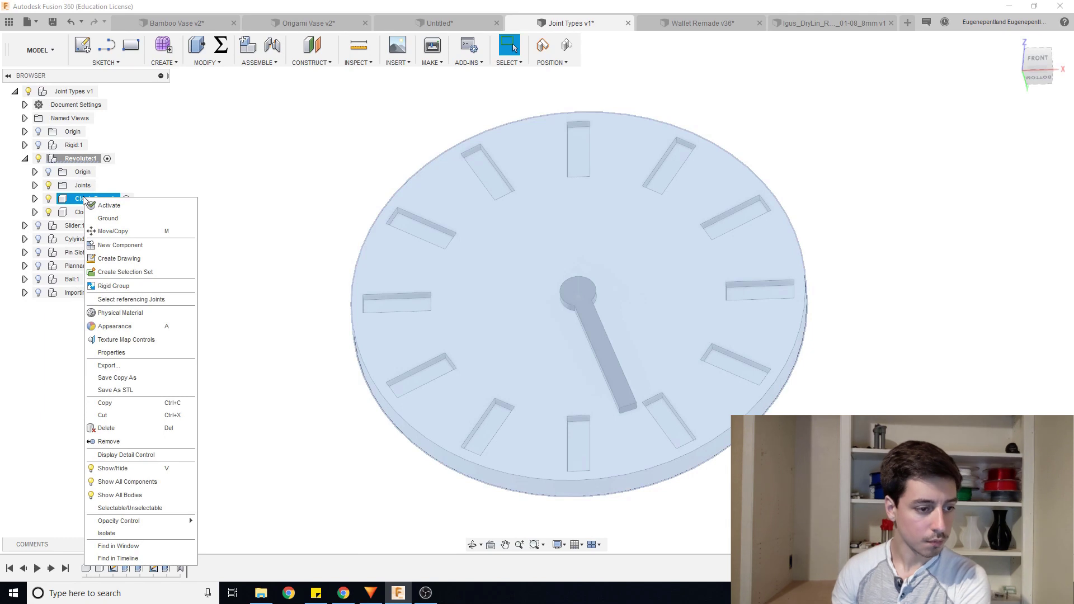
{"action": "left_click", "coordinate": [119, 220]}
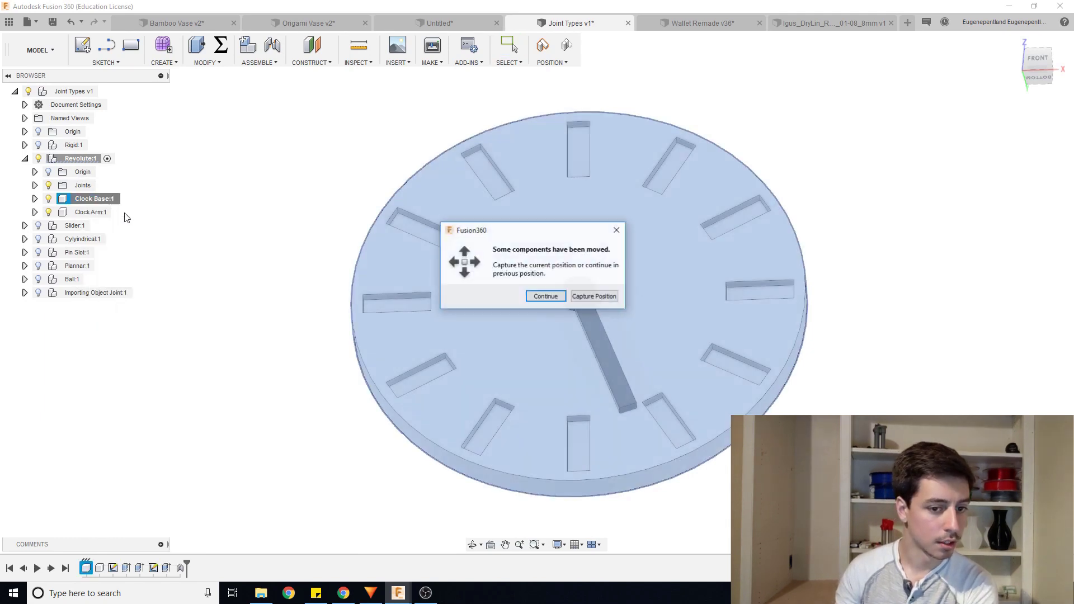
{"action": "left_click", "coordinate": [542, 296]}
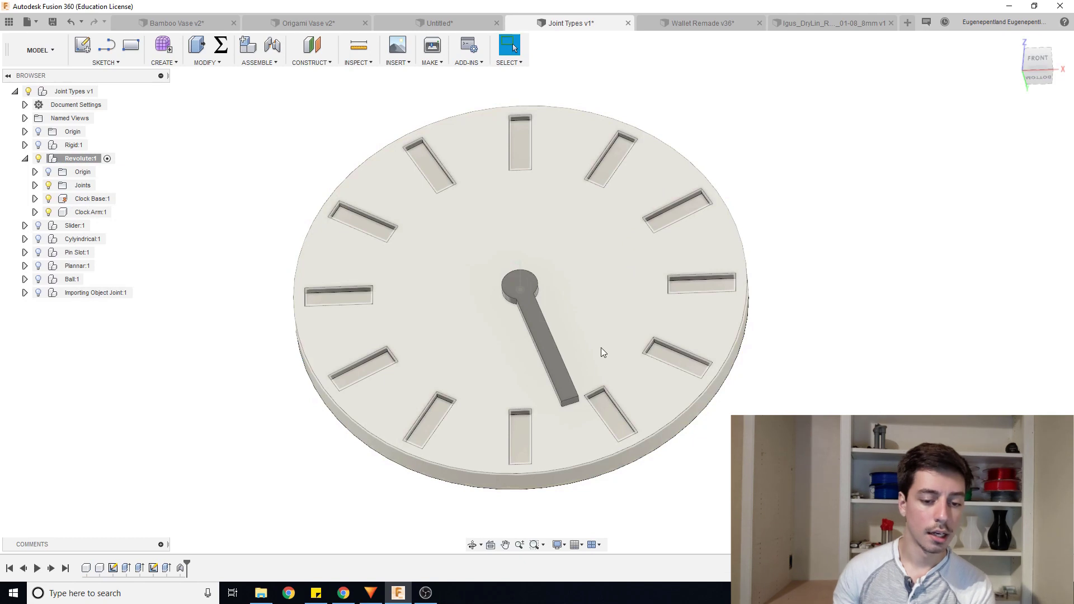
- Test the revolute joint by swinging the clock arm around the dial, and revert it to its original position
{"action": "left_click_drag", "start_coordinate": [580, 393], "coordinate": [512, 232]}
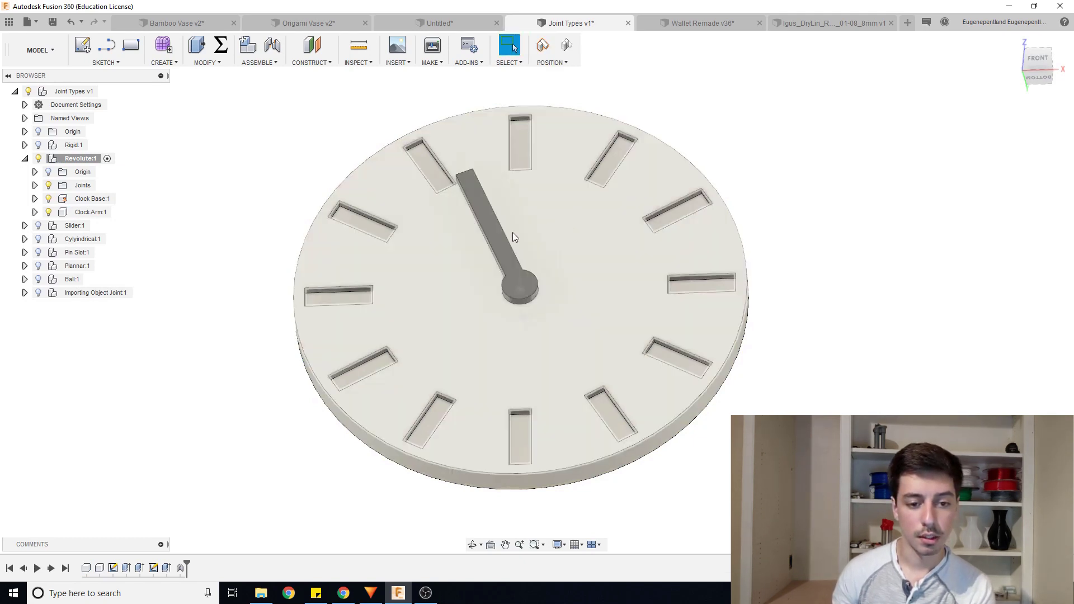
{"action": "left_click_drag", "start_coordinate": [472, 192], "coordinate": [506, 317]}
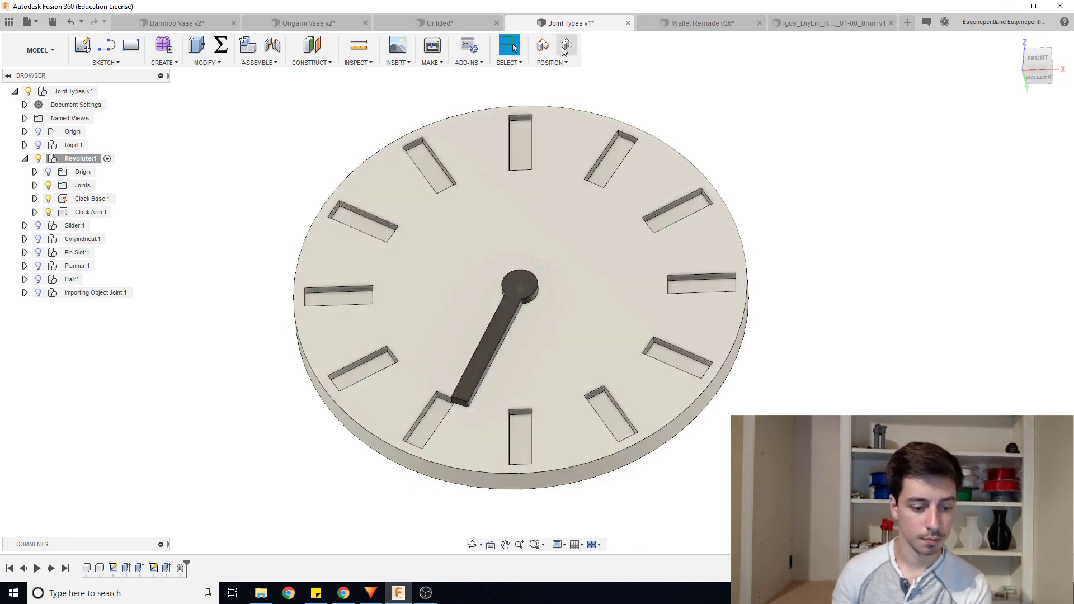
{"action": "left_click", "coordinate": [566, 44]}
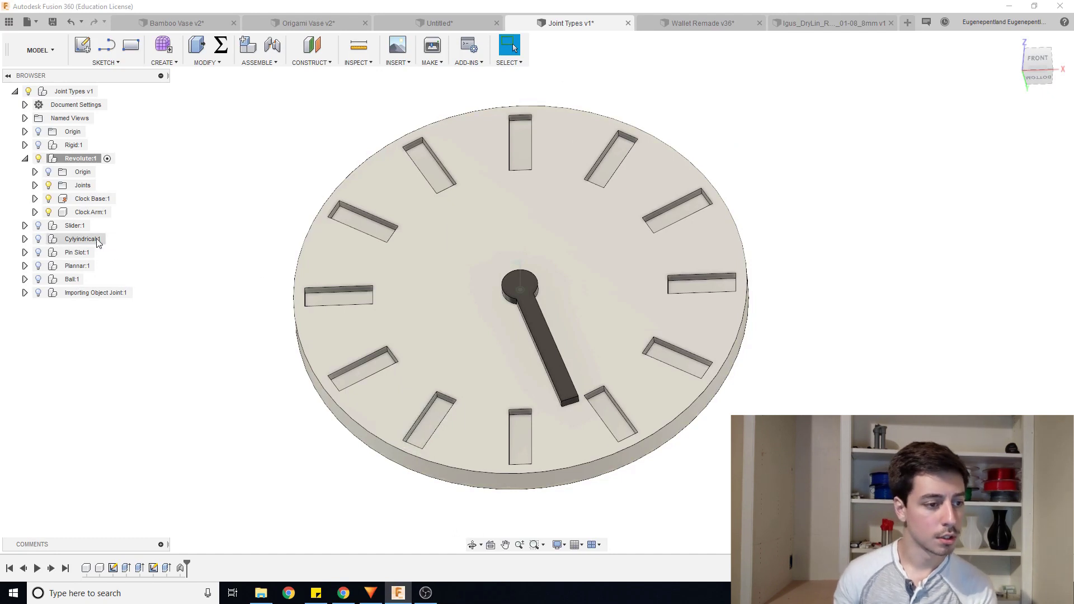
- Show the Slider component instead of Revolute and make it the active component
{"action": "left_click", "coordinate": [38, 159]}
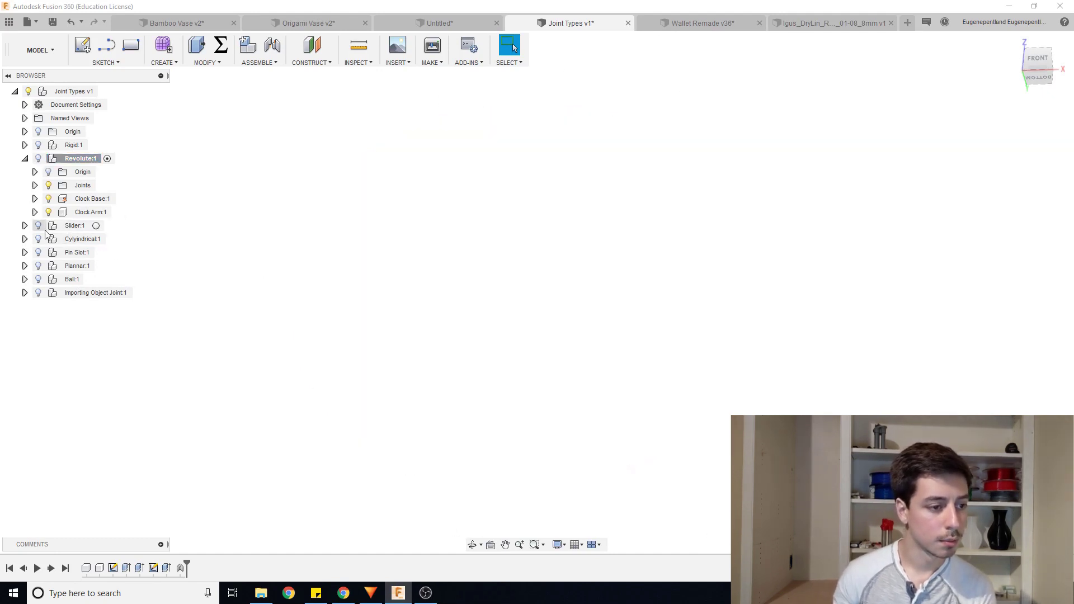
{"action": "left_click", "coordinate": [39, 226]}
{"action": "left_click", "coordinate": [77, 225]}
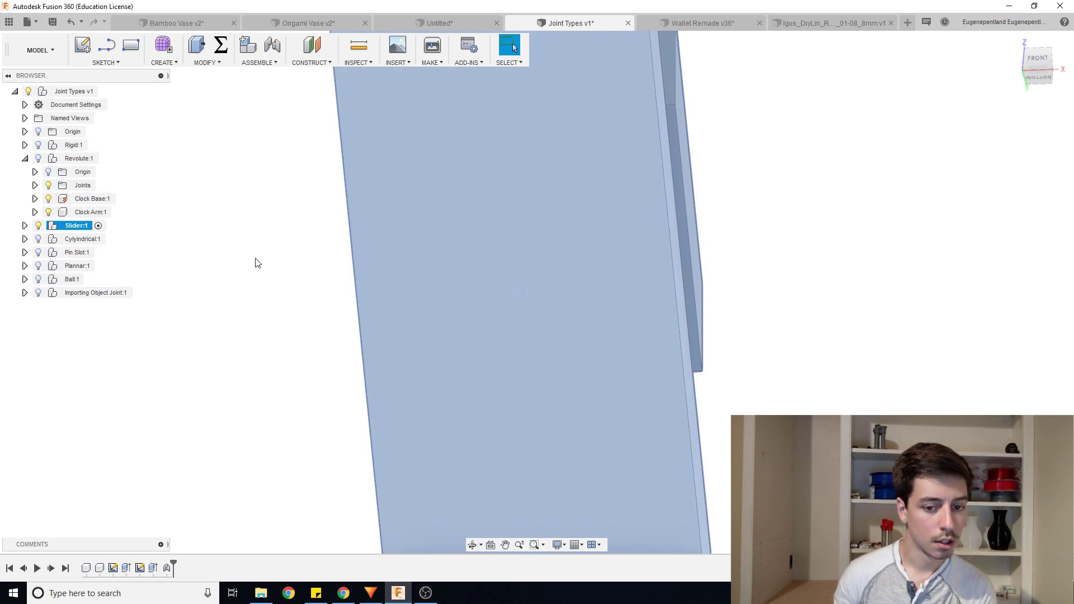
{"action": "key", "text": "ctrl+z"}
{"action": "middle_click_drag", "start_coordinate": [326, 254], "coordinate": [420, 297], "text": "shift"}
- Expand the Slider component and delete its existing joint between Rail and Bearing
{"action": "left_click", "coordinate": [24, 225]}
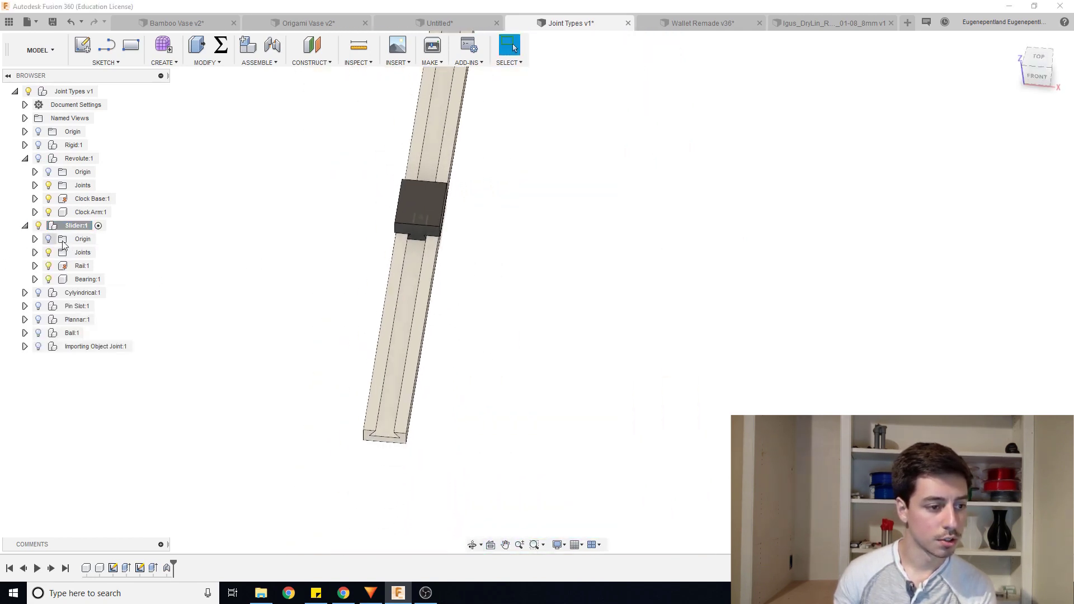
{"action": "left_click", "coordinate": [78, 265]}
{"action": "left_click", "coordinate": [167, 568]}
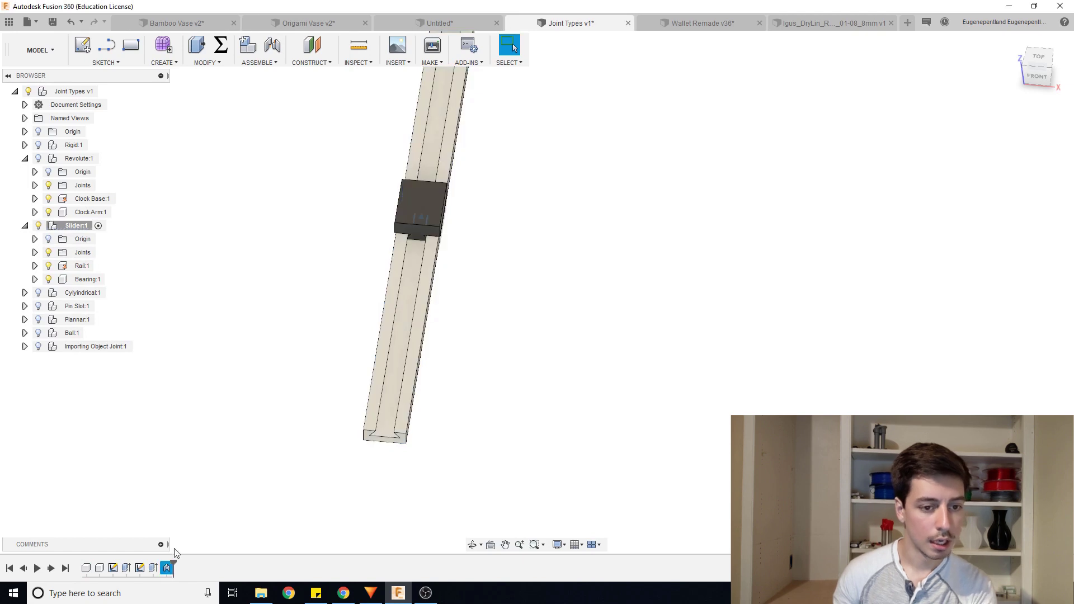
{"action": "key", "text": "Delete"}
{"action": "middle_click_drag", "start_coordinate": [273, 328], "coordinate": [287, 372], "text": "shift"}
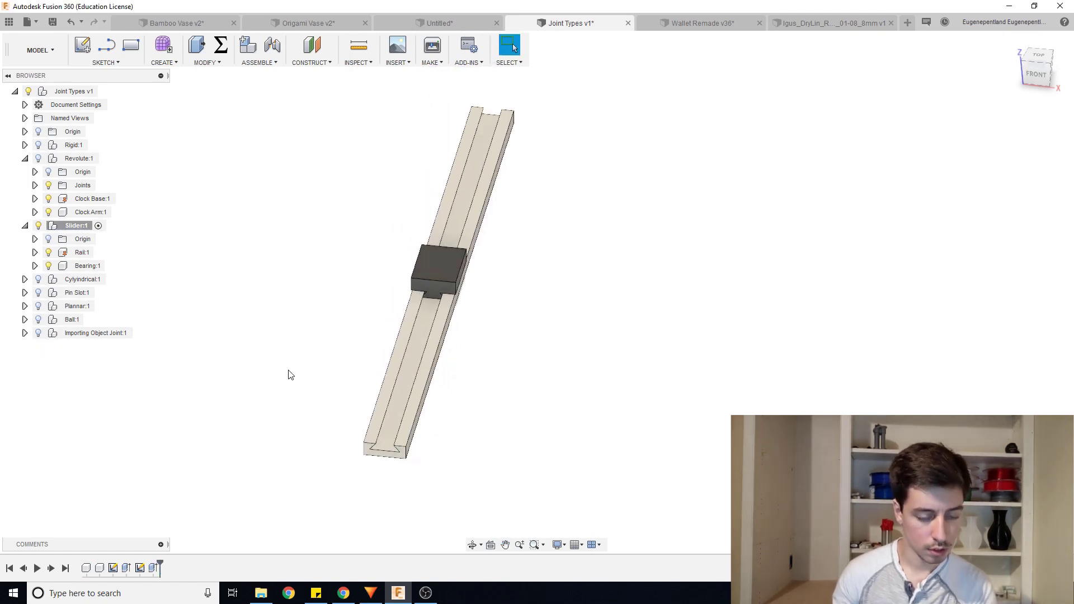
- Start an as-built joint between Bearing and Rail and set its motion type to Slider
{"action": "key", "text": "shift+j"}
{"action": "scroll", "coordinate": [391, 282], "scroll_direction": "up", "scroll_amount": 3}
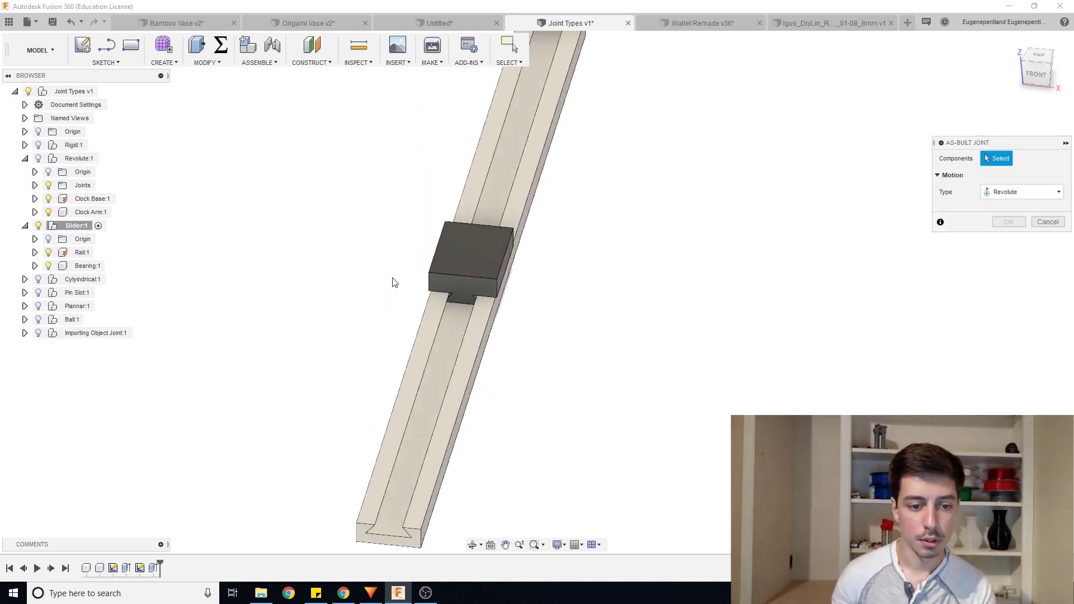
{"action": "left_click", "coordinate": [468, 258]}
{"action": "left_click", "coordinate": [474, 359]}
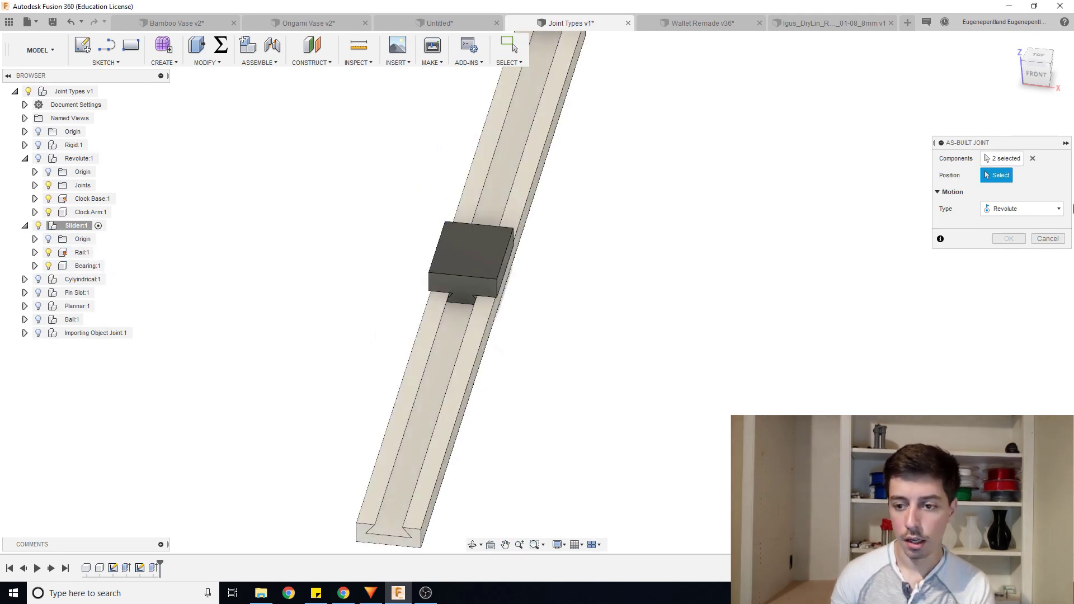
{"action": "left_click", "coordinate": [1020, 209]}
{"action": "left_click", "coordinate": [1002, 251]}
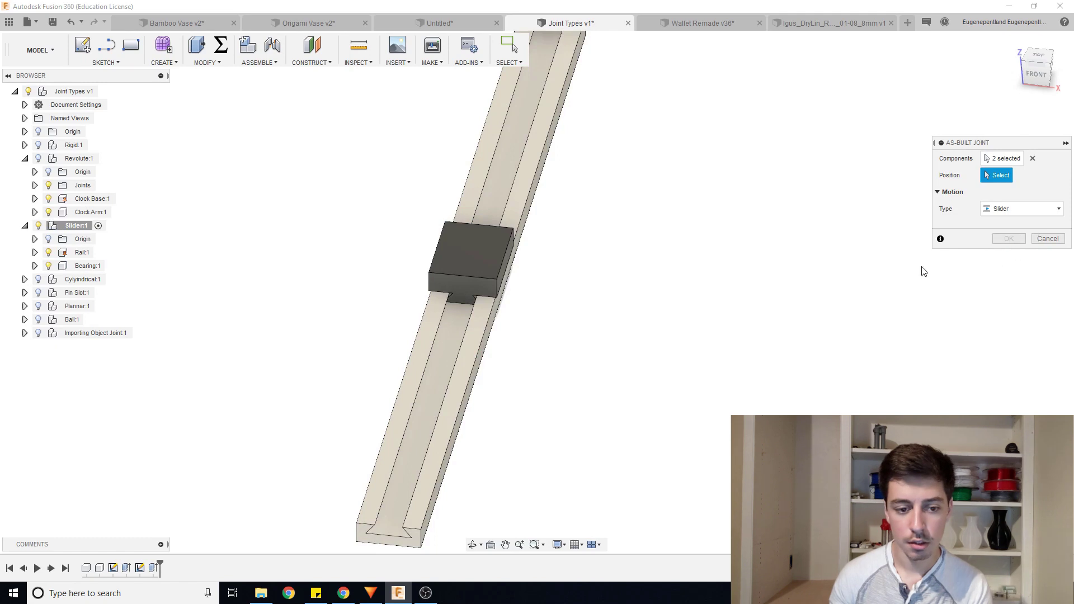
- Snap the as-built slider joint to the rail face beneath the bearing, set its axis to Y Axis, and test the bearing's slide
{"action": "scroll", "coordinate": [501, 193], "scroll_direction": "up", "scroll_amount": 2}
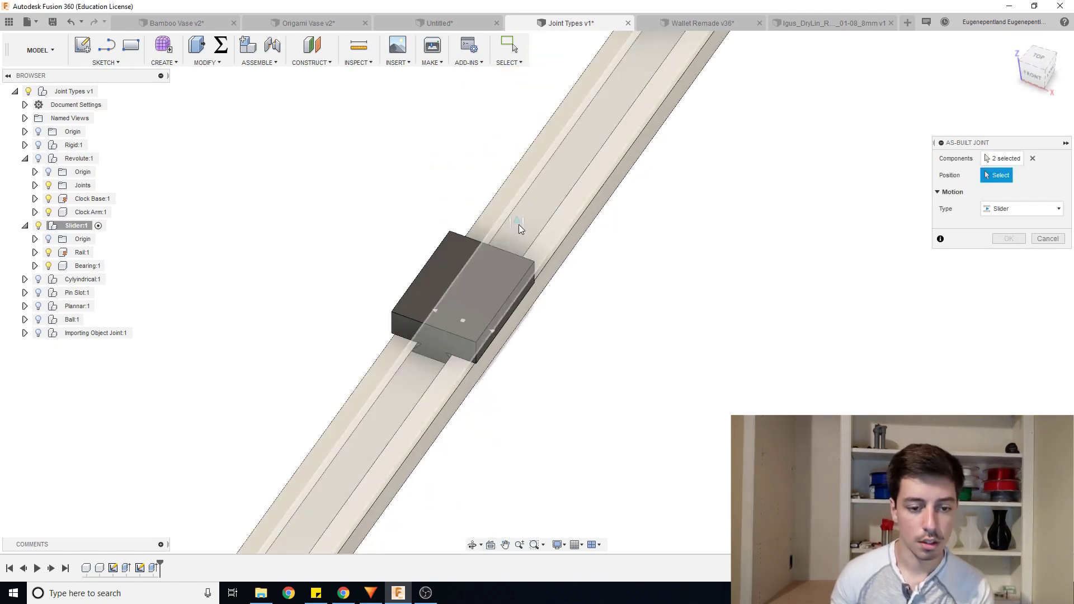
{"action": "left_click", "coordinate": [481, 310]}
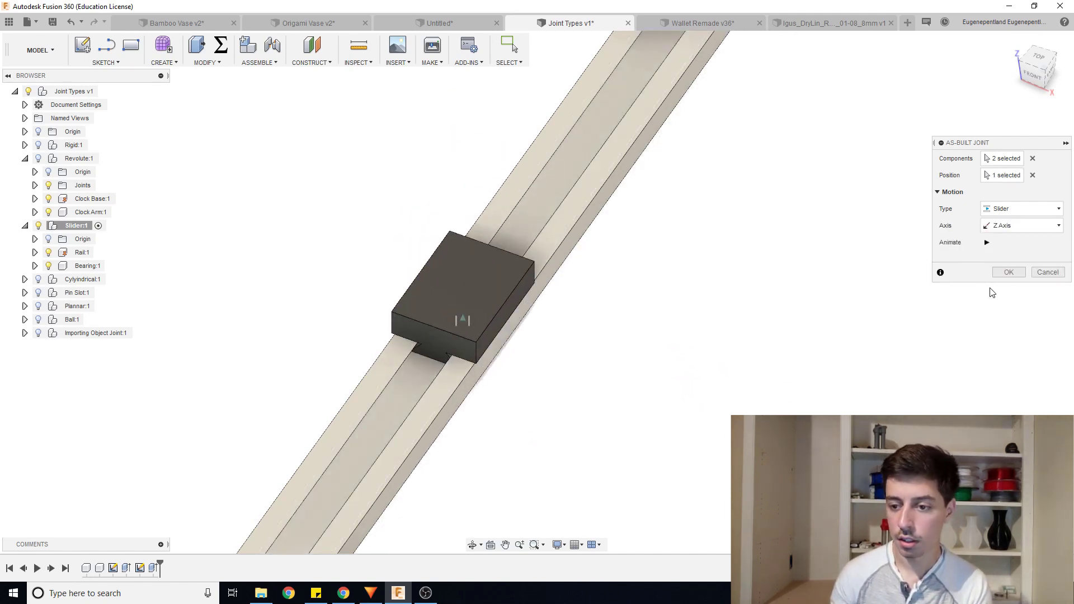
{"action": "left_click", "coordinate": [1015, 227]}
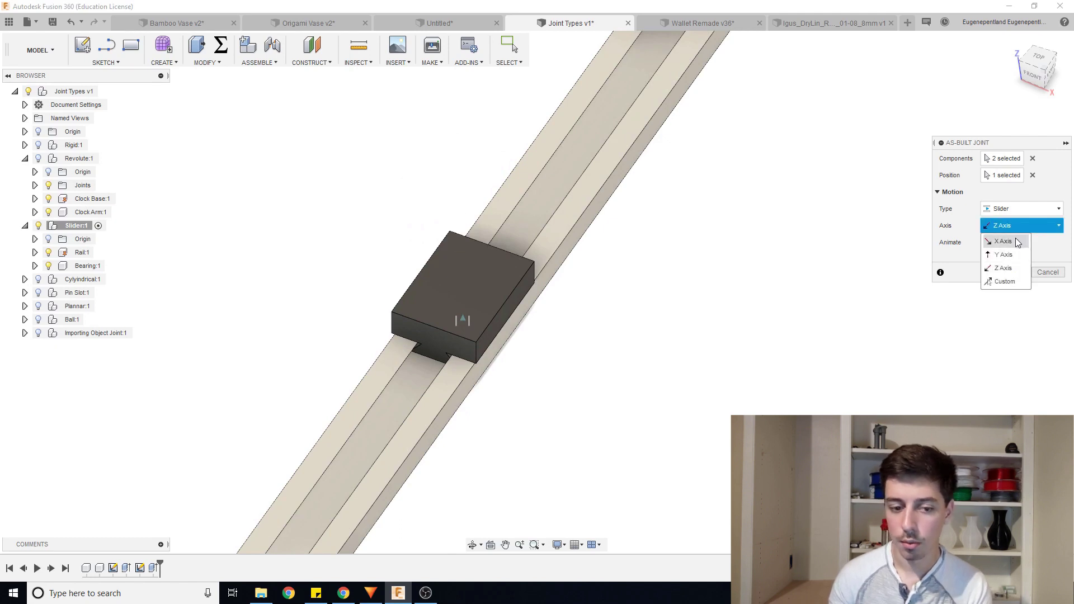
{"action": "left_click", "coordinate": [1017, 241]}
{"action": "left_click", "coordinate": [1014, 227]}
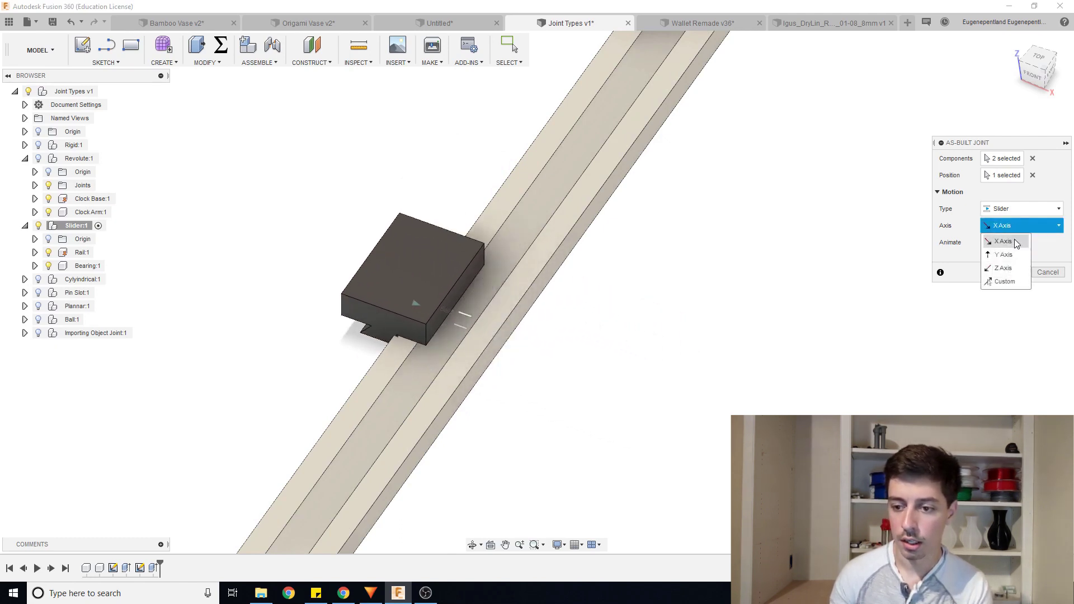
{"action": "left_click", "coordinate": [1013, 254]}
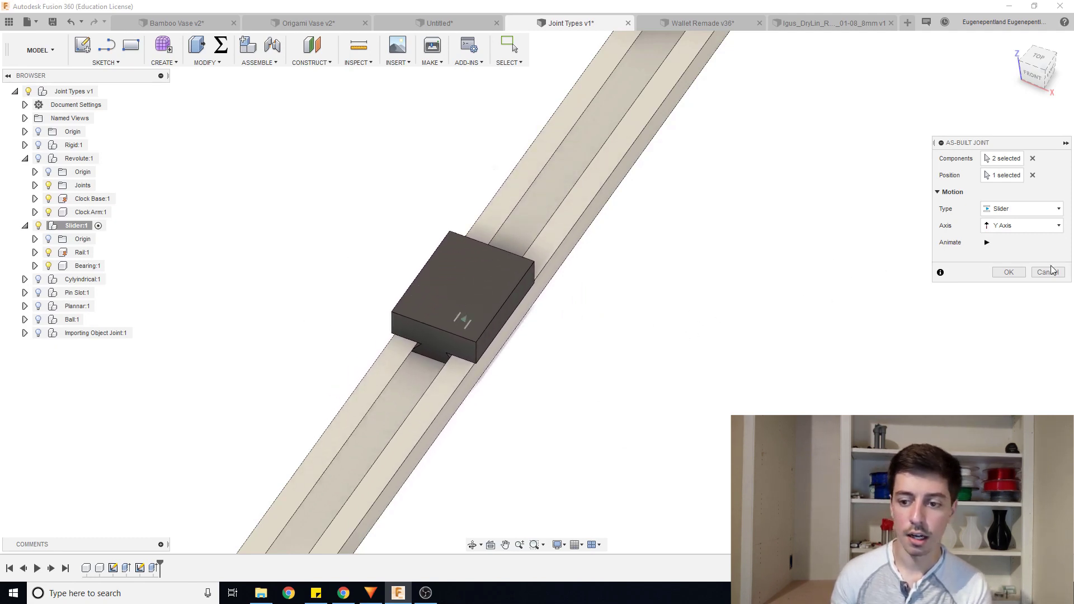
{"action": "left_click", "coordinate": [1007, 272]}
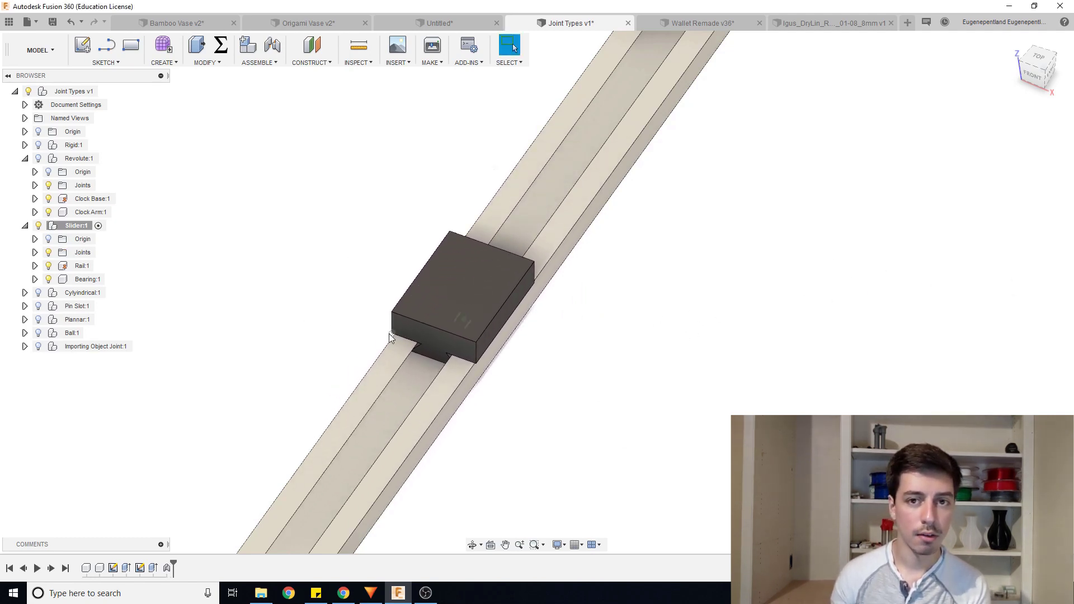
{"action": "left_click_drag", "start_coordinate": [436, 268], "coordinate": [498, 381]}
{"action": "scroll", "coordinate": [498, 381], "scroll_direction": "down", "scroll_amount": 2}
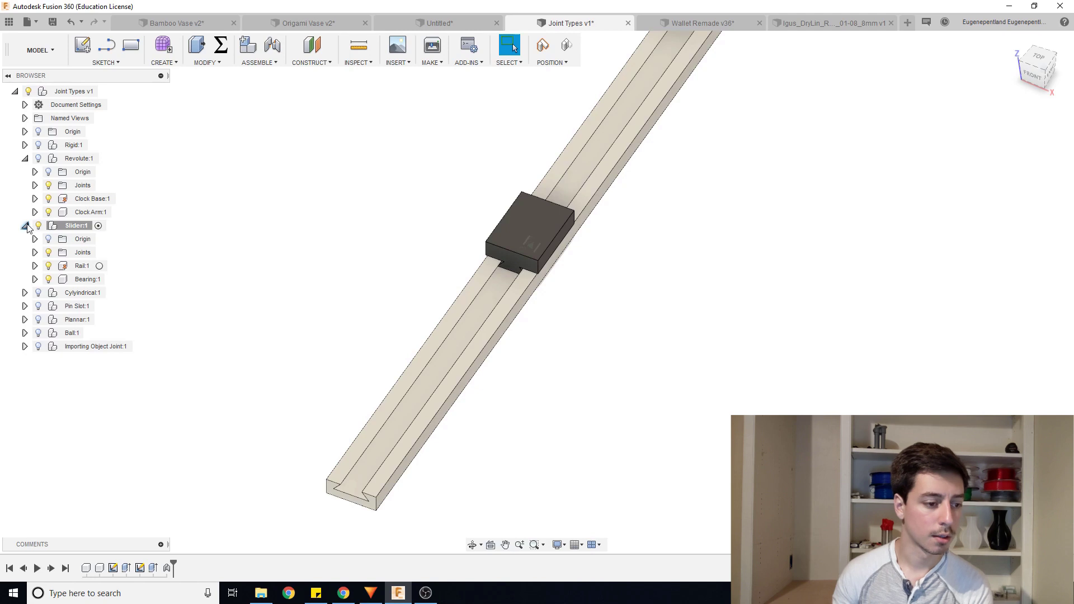
- Show and activate the Importing Object Joint component instead of Slider, and slide its bearing along the rod
{"action": "left_click", "coordinate": [38, 225]}
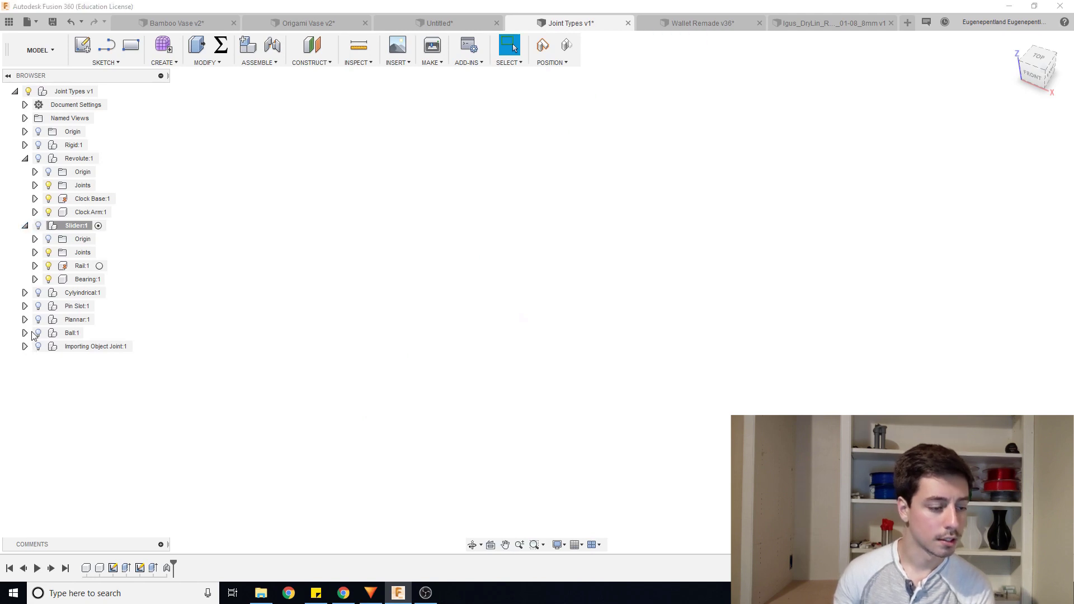
{"action": "left_click", "coordinate": [38, 347]}
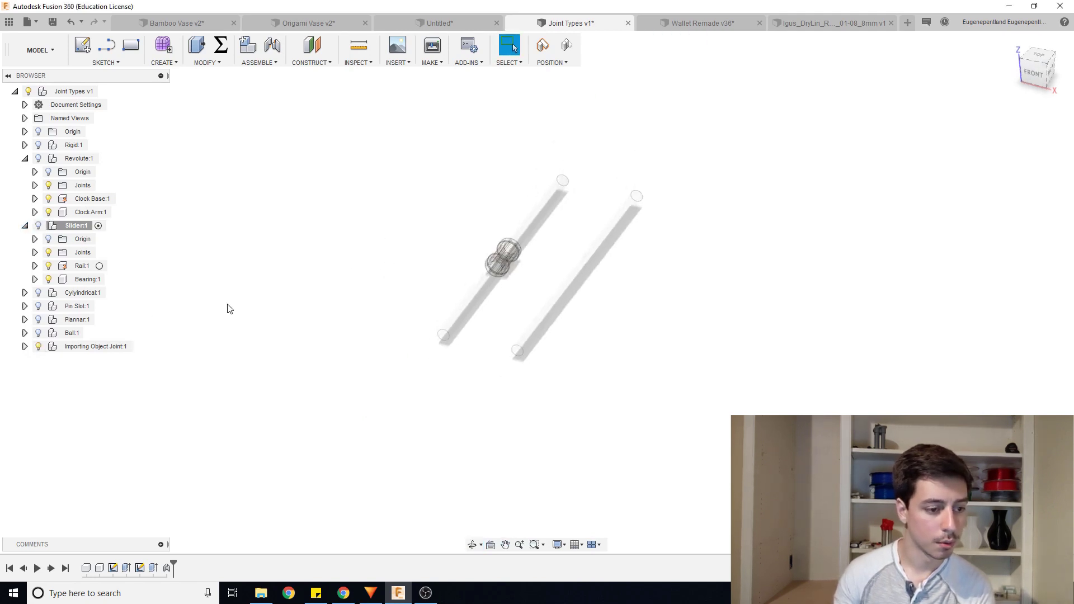
{"action": "left_click", "coordinate": [119, 346]}
{"action": "scroll", "coordinate": [543, 271], "scroll_direction": "up", "scroll_amount": 5}
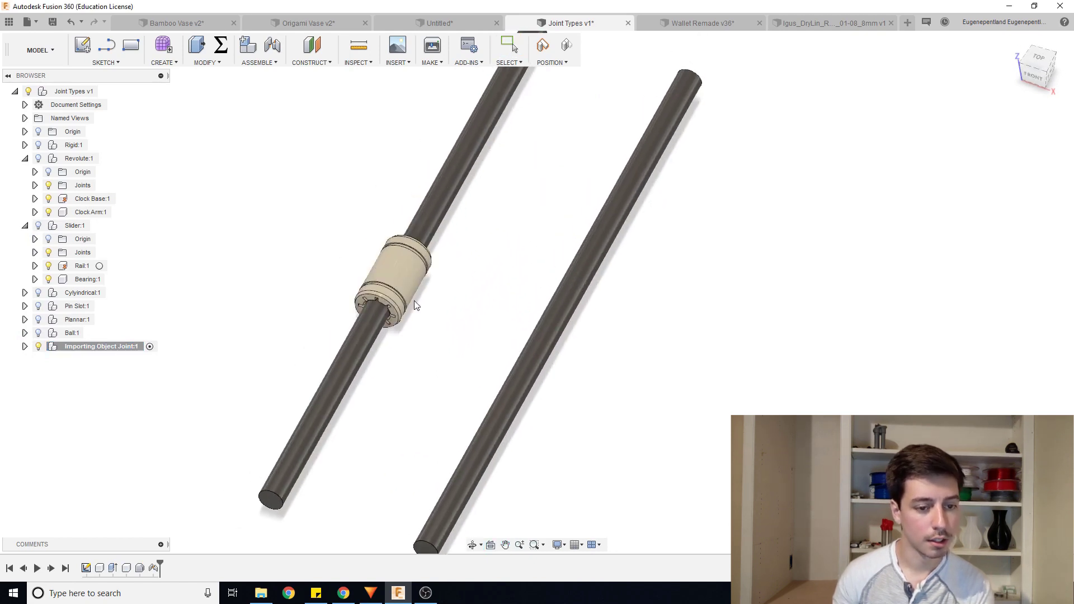
{"action": "left_click_drag", "start_coordinate": [412, 296], "coordinate": [460, 187]}
{"action": "middle_click_drag", "start_coordinate": [359, 218], "coordinate": [216, 334], "text": "shift"}
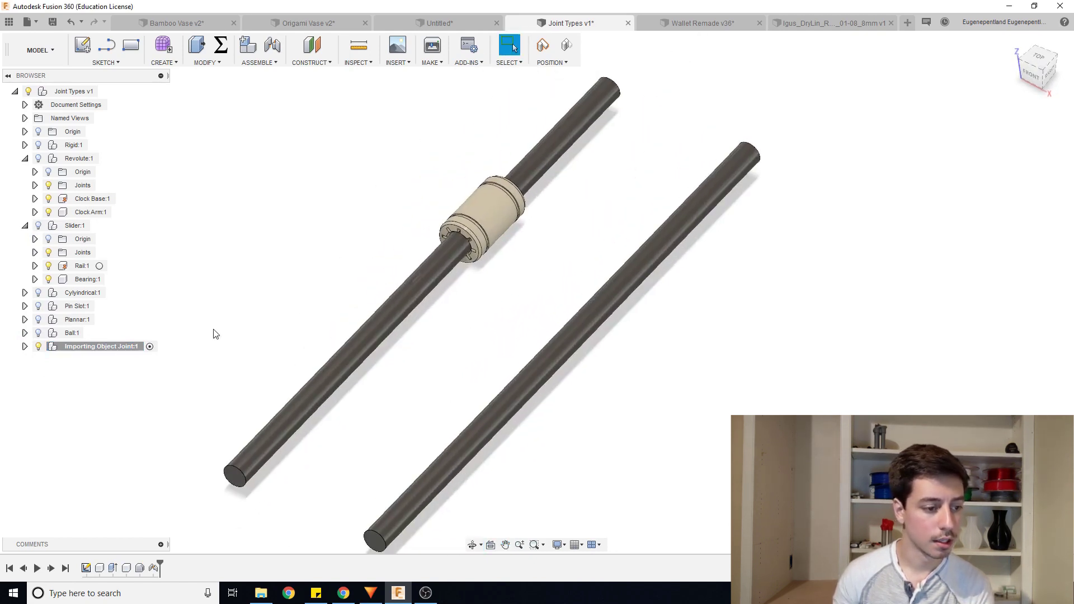
- Expand the Importing Object Joint component and inspect the imported Igus bearing and its base feature in the design history
{"action": "left_click", "coordinate": [26, 346]}
{"action": "left_click", "coordinate": [78, 414]}
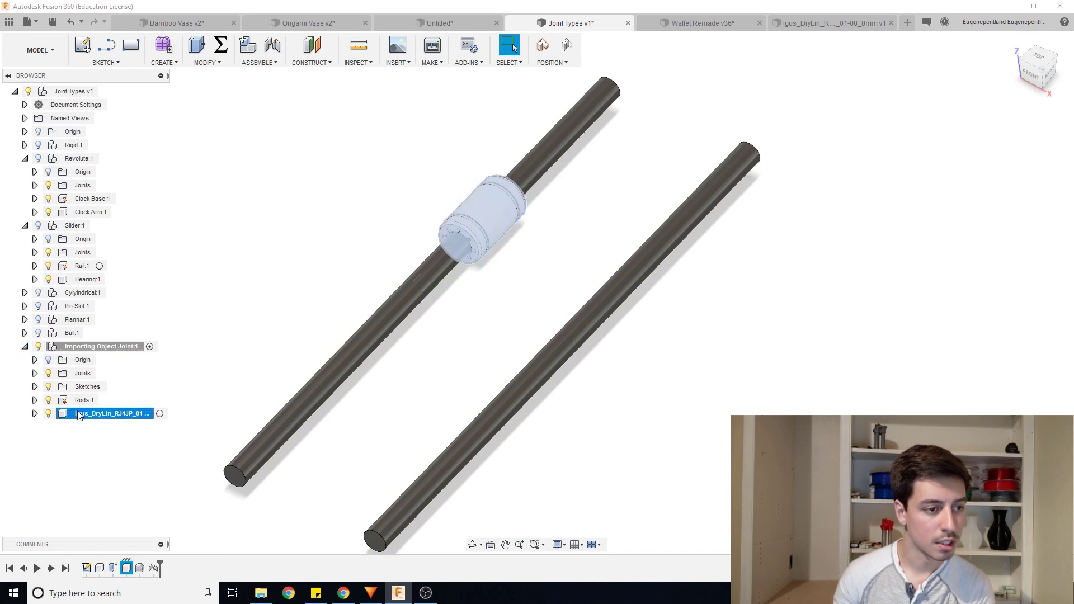
{"action": "left_click", "coordinate": [184, 370]}
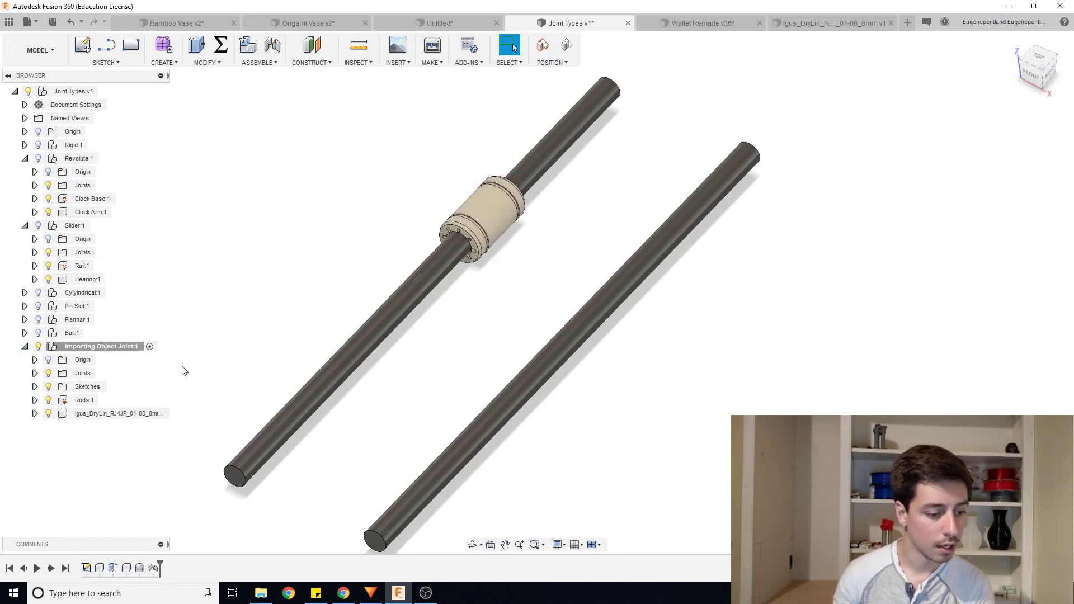
{"action": "left_click", "coordinate": [139, 569]}
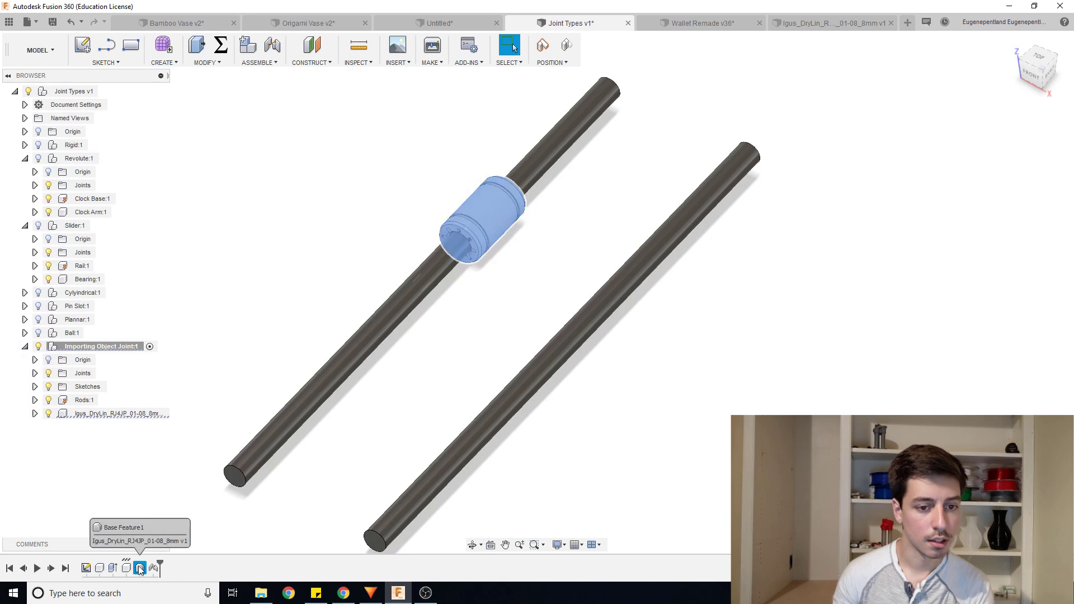
{"action": "left_click", "coordinate": [347, 260]}
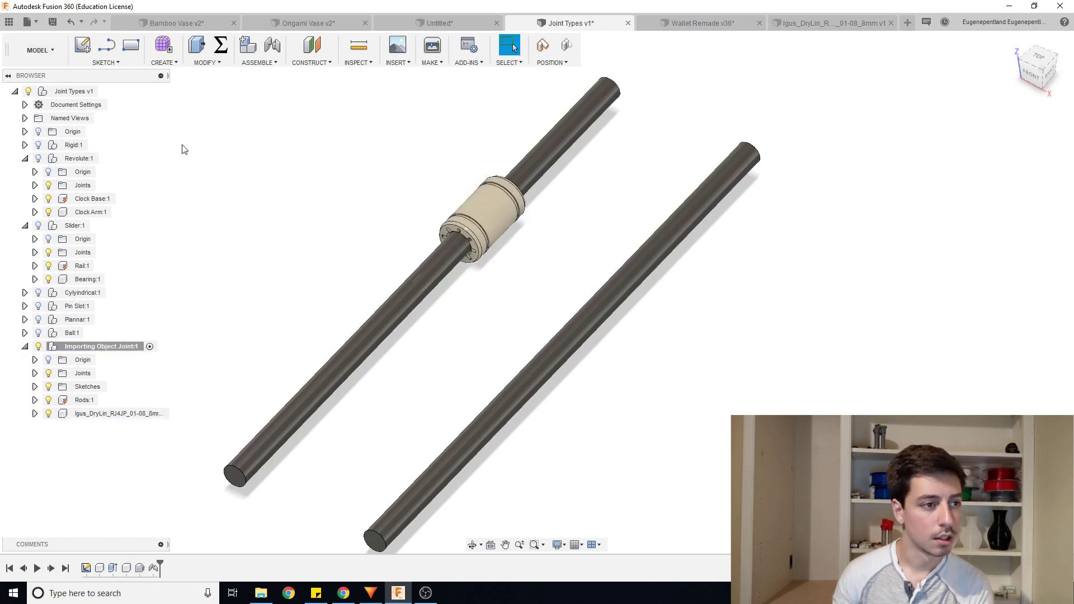
- Show the project's Nema 17 folder of saved parts and revert the moved bearing to its original position
{"action": "left_click", "coordinate": [26, 25]}
{"action": "mouse_move", "coordinate": [431, 196]}
{"action": "middle_mouse_down", "text": "shift"}
{"action": "mouse_move", "coordinate": [405, 195]}
{"action": "mouse_move", "coordinate": [434, 206]}
{"action": "mouse_move", "coordinate": [425, 202]}
{"action": "middle_mouse_up", "text": "shift"}
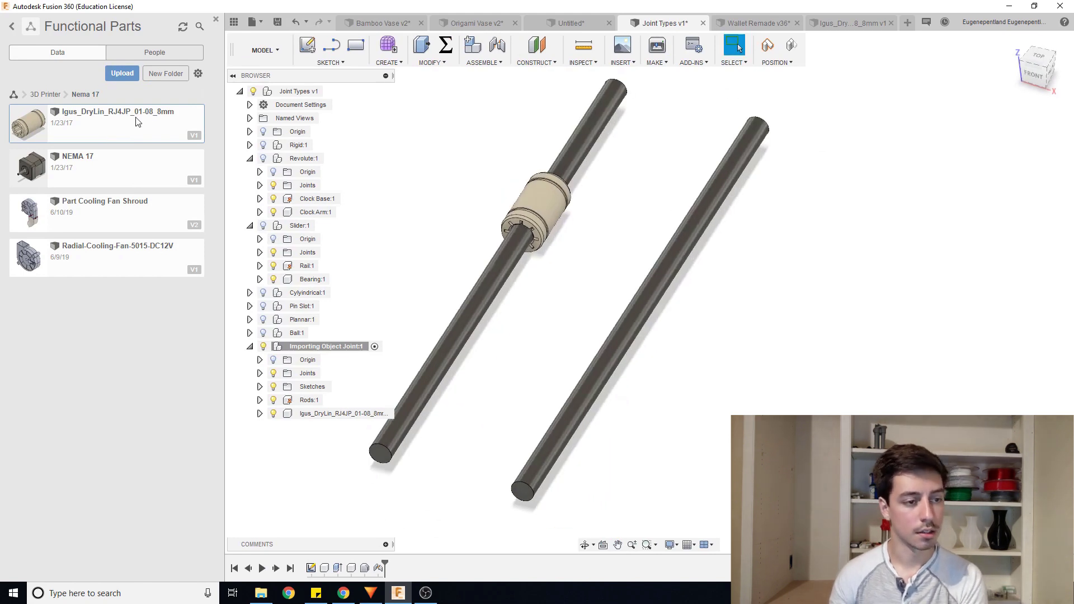
{"action": "left_click", "coordinate": [790, 46]}
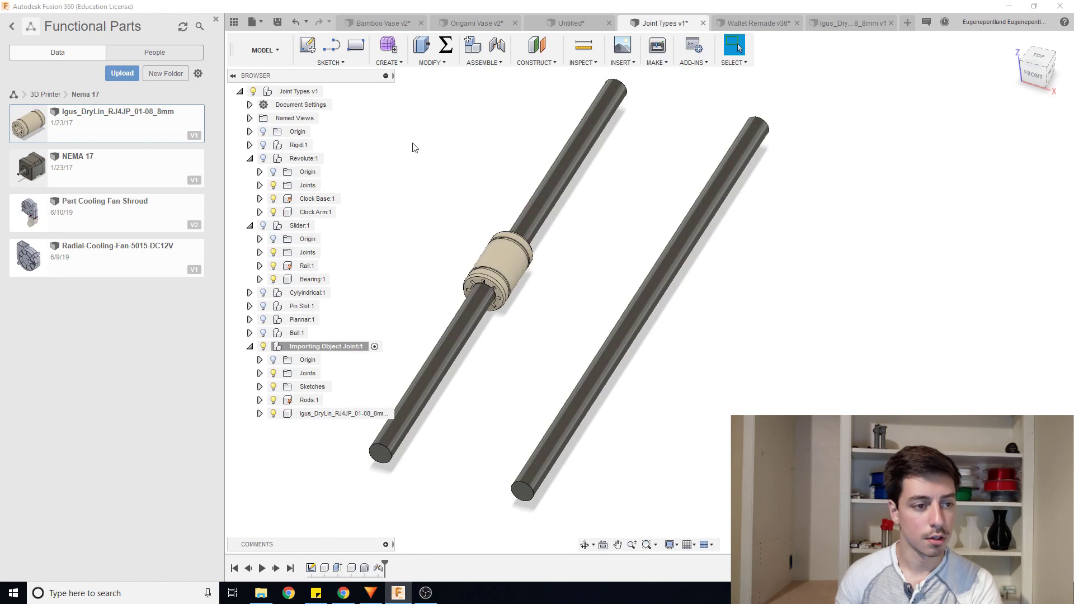
- Insert the saved part Igus_DryLin_RJ4JP_01-08_8mm into the current design as a second bearing
{"action": "right_click", "coordinate": [192, 131]}
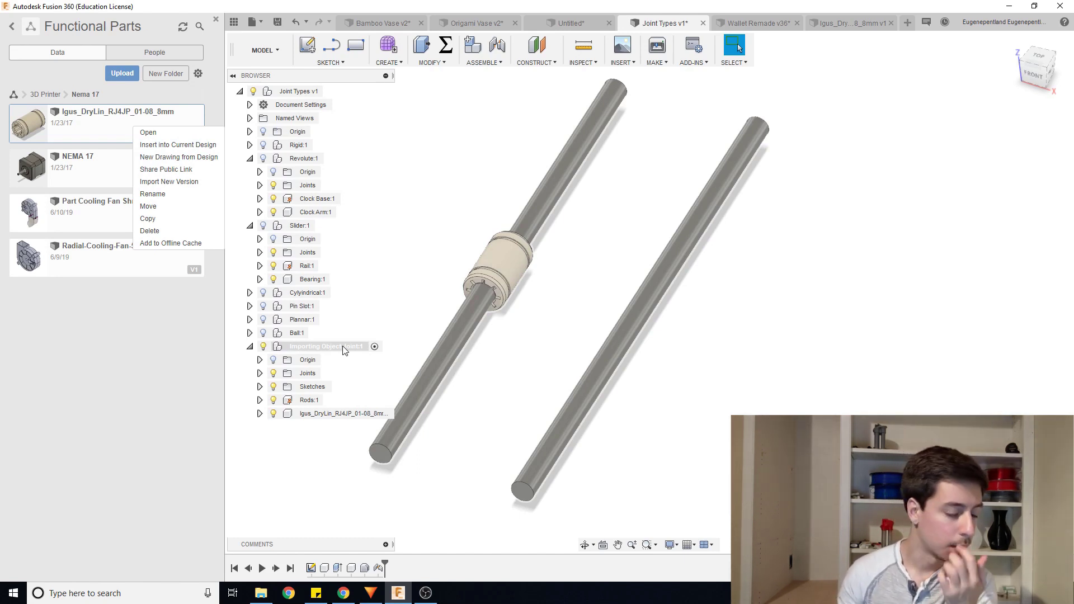
{"action": "left_click", "coordinate": [326, 400]}
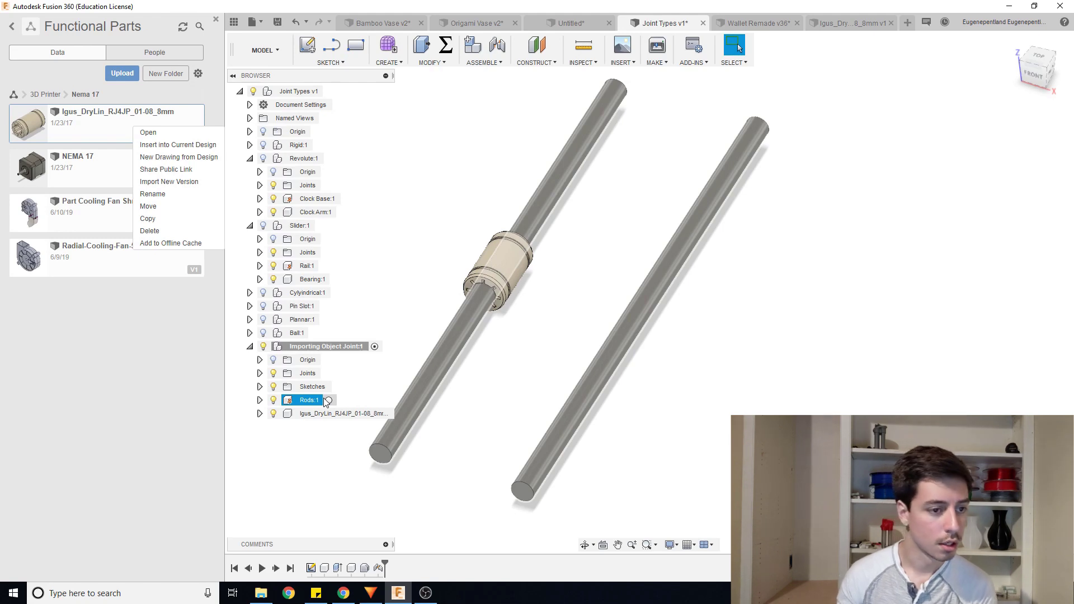
{"action": "left_click", "coordinate": [208, 145]}
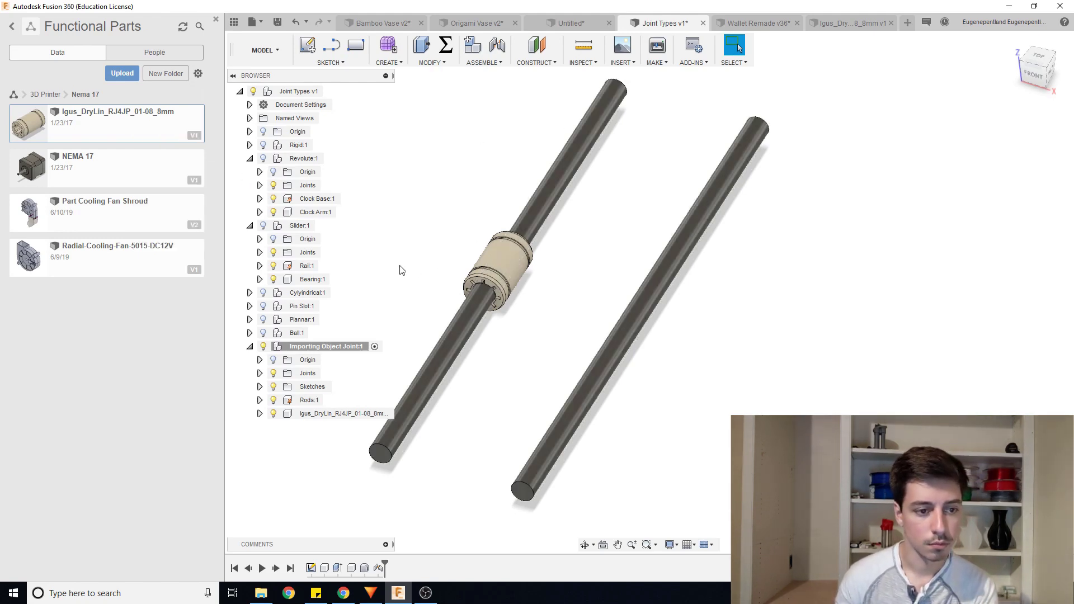
{"action": "right_click", "coordinate": [124, 124]}
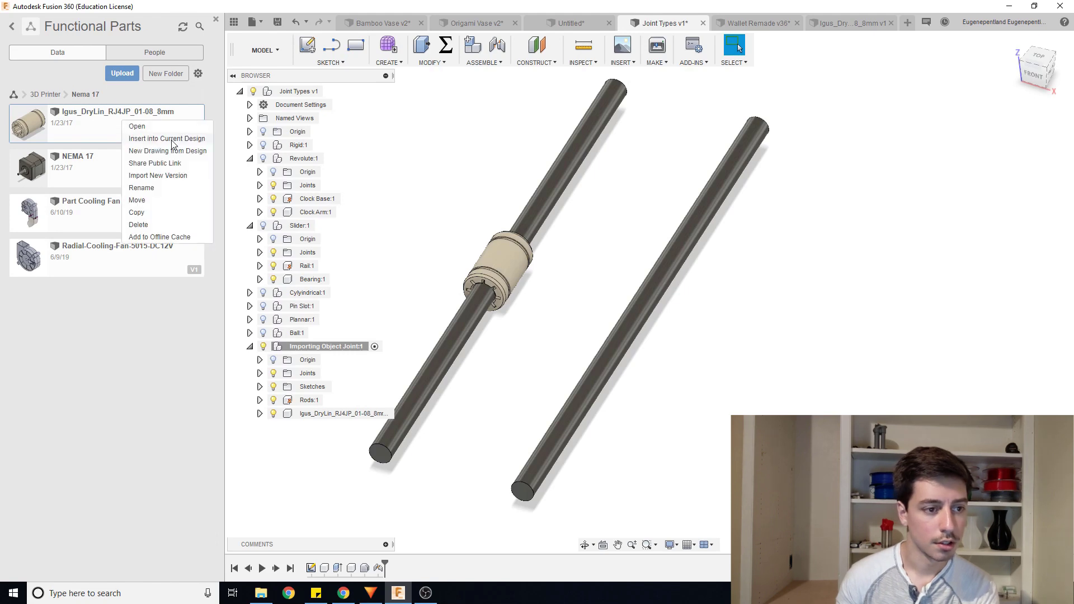
{"action": "left_click", "coordinate": [174, 139]}
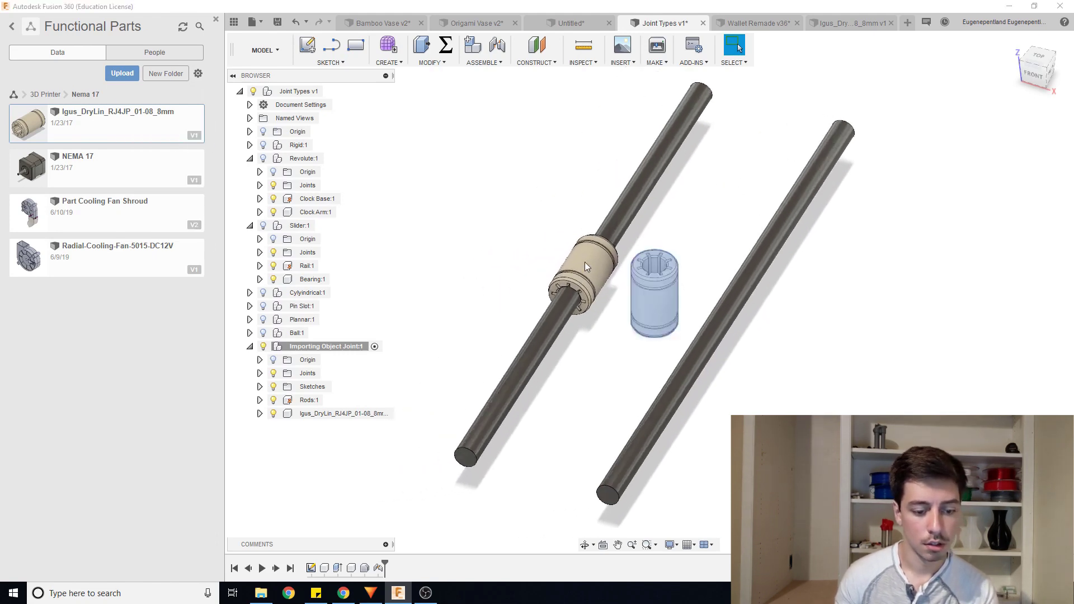
- Try to align the inserted bearing manually with the empty rod by rotating it and moving it 25 mm in X
{"action": "middle_click_drag", "start_coordinate": [575, 264], "coordinate": [611, 295], "text": "shift"}
{"action": "left_click_drag", "start_coordinate": [610, 296], "coordinate": [548, 355]}
{"action": "middle_click_drag", "start_coordinate": [548, 356], "coordinate": [623, 313], "text": "shift"}
{"action": "left_click_drag", "start_coordinate": [624, 315], "coordinate": [704, 325]}
{"action": "middle_click_drag", "start_coordinate": [704, 324], "coordinate": [702, 316], "text": "shift"}
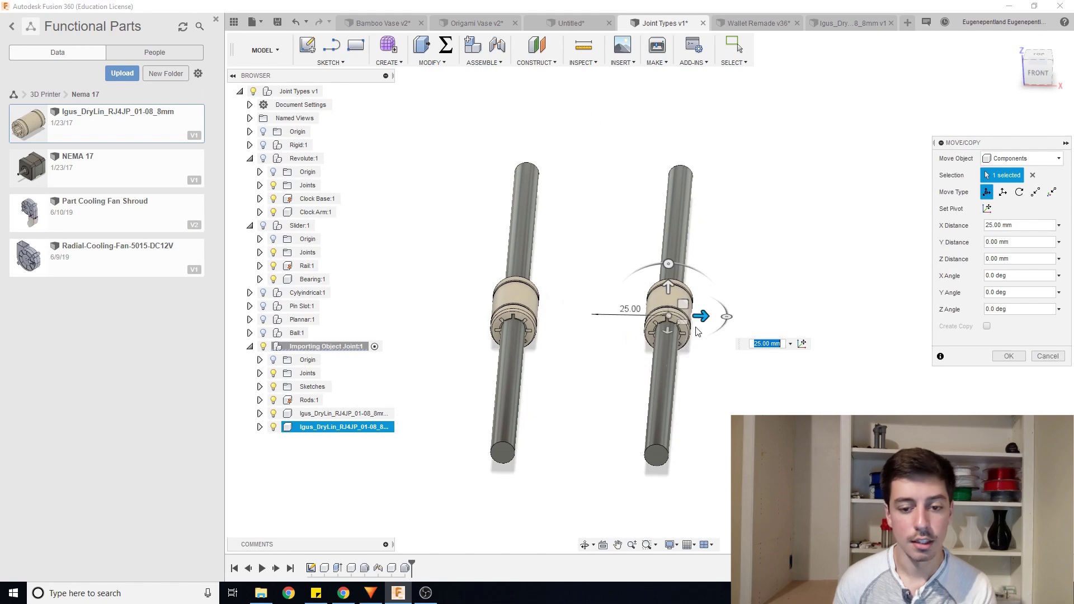
- Return the inserted bearing to 0 mm X distance, rotate it -90 degrees about X, and accept its placement between the rods
{"action": "left_click_drag", "start_coordinate": [702, 316], "coordinate": [623, 313]}
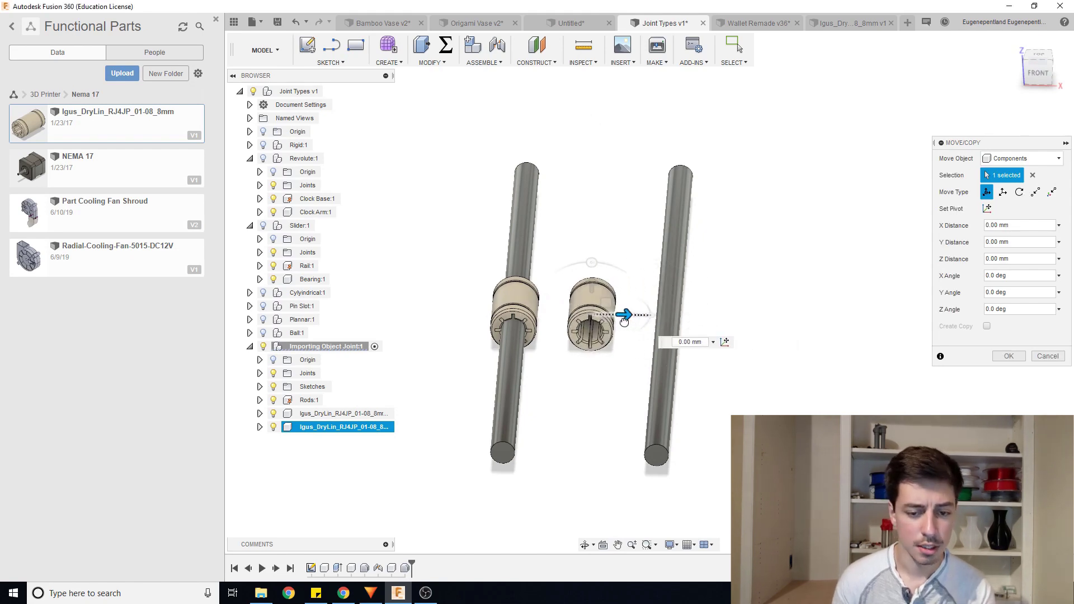
{"action": "middle_click_drag", "start_coordinate": [623, 313], "coordinate": [569, 314], "text": "shift"}
{"action": "left_click_drag", "start_coordinate": [592, 287], "coordinate": [626, 207]}
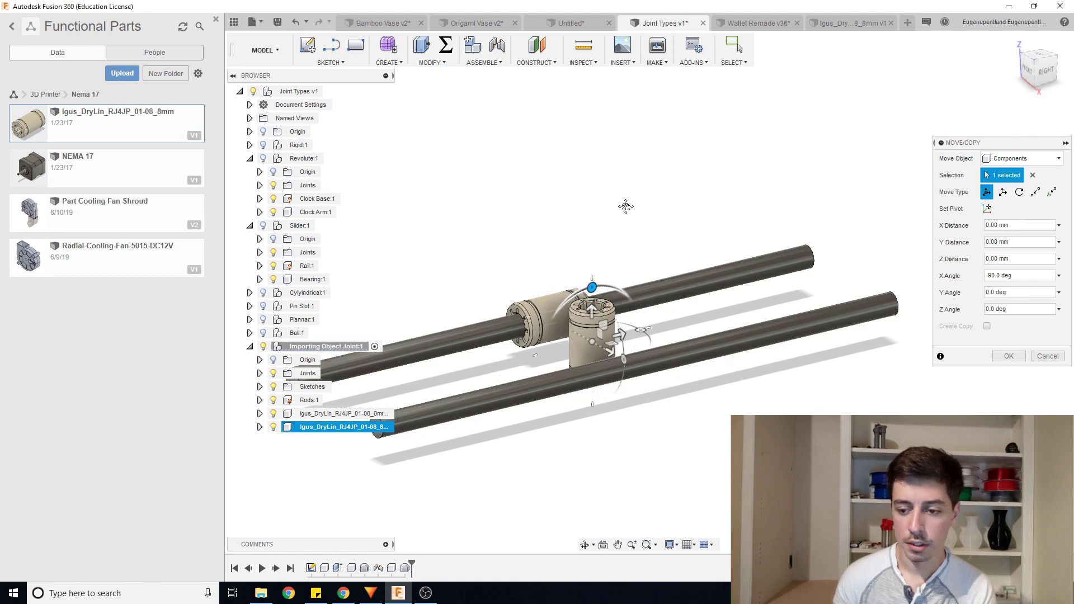
{"action": "middle_click_drag", "start_coordinate": [626, 206], "coordinate": [649, 213], "text": "shift"}
{"action": "left_click", "coordinate": [1009, 356]}
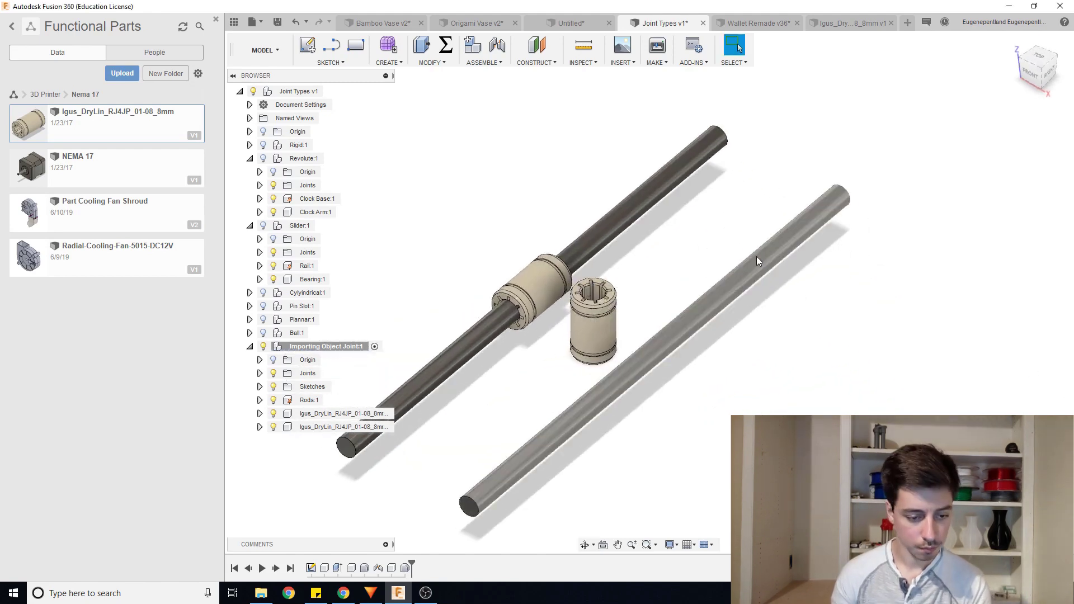
- Start a Slider joint and snap the upright bearing's center to the midpoint of the empty rod
{"action": "middle_click_drag", "start_coordinate": [756, 256], "coordinate": [762, 274]}
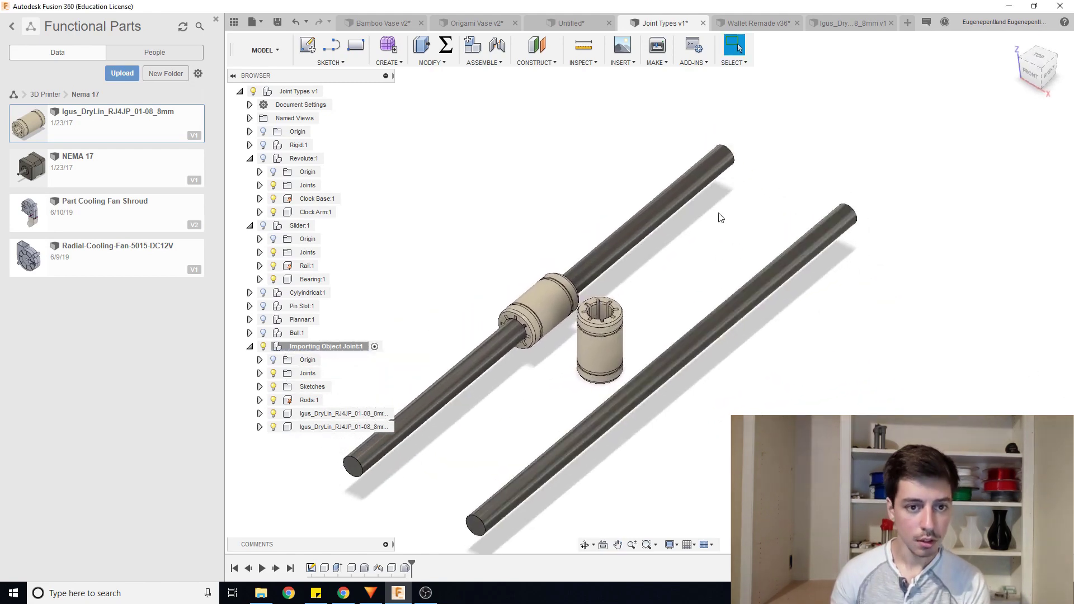
{"action": "left_click", "coordinate": [504, 63]}
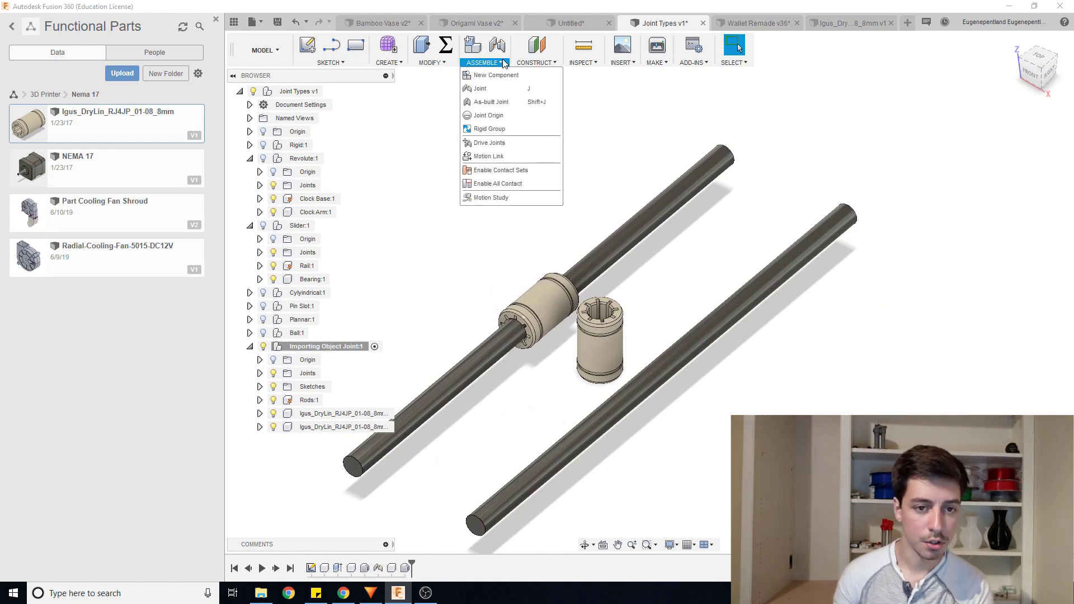
{"action": "left_click", "coordinate": [499, 88]}
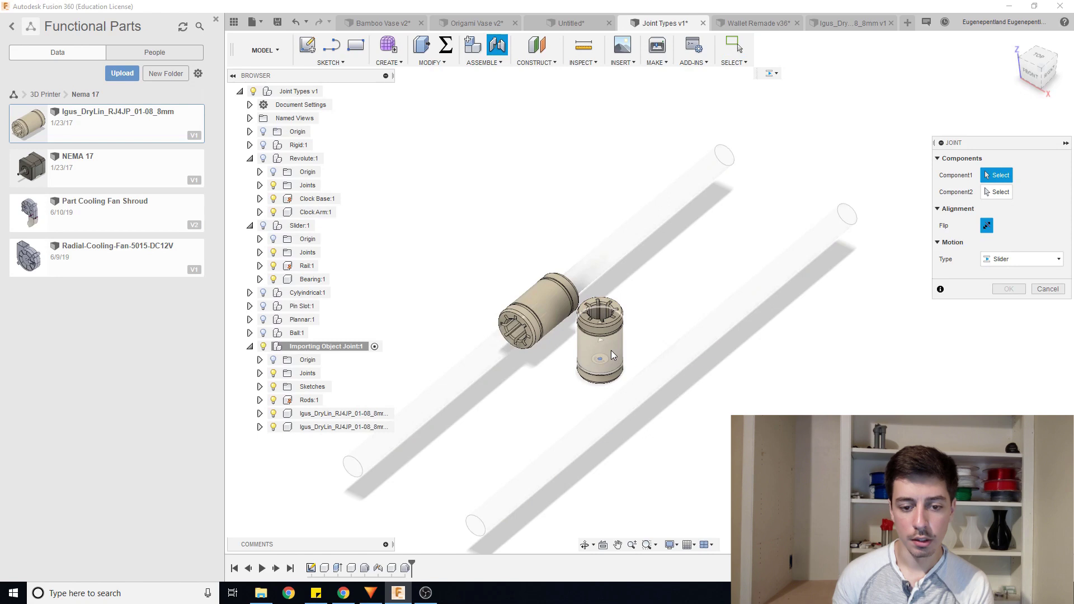
{"action": "scroll", "coordinate": [610, 350], "scroll_direction": "up", "scroll_amount": 3}
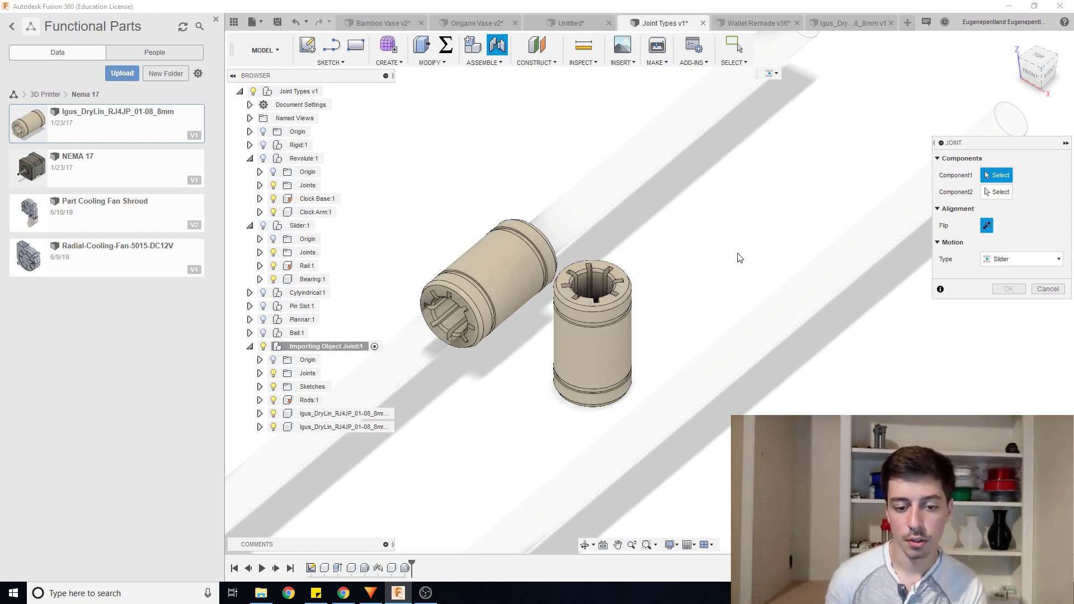
{"action": "left_click", "coordinate": [609, 332]}
{"action": "scroll", "coordinate": [666, 281], "scroll_direction": "up", "scroll_amount": 1}
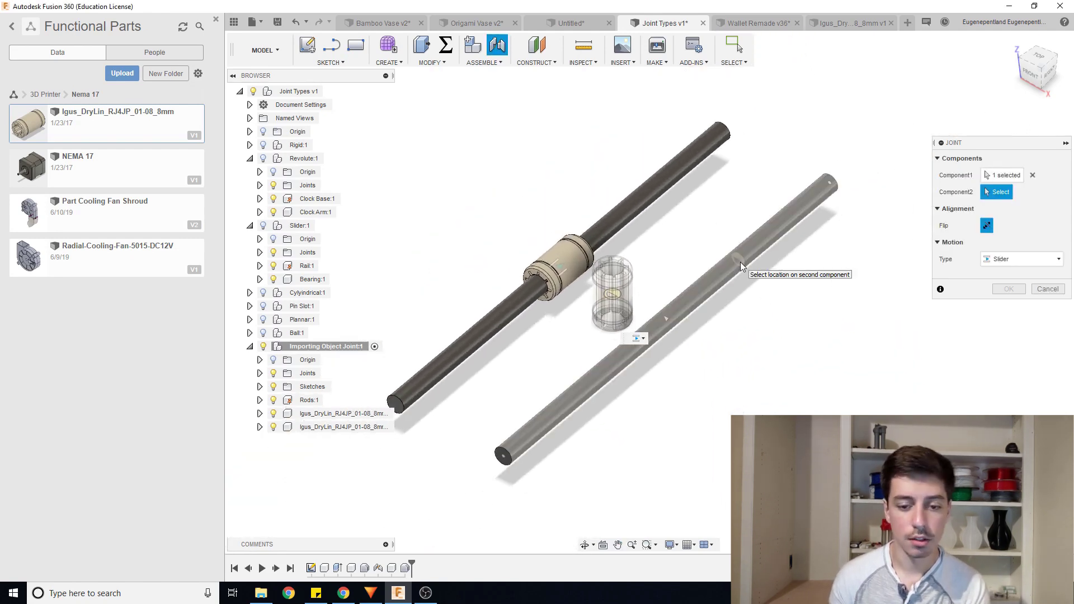
{"action": "left_click", "coordinate": [697, 297]}
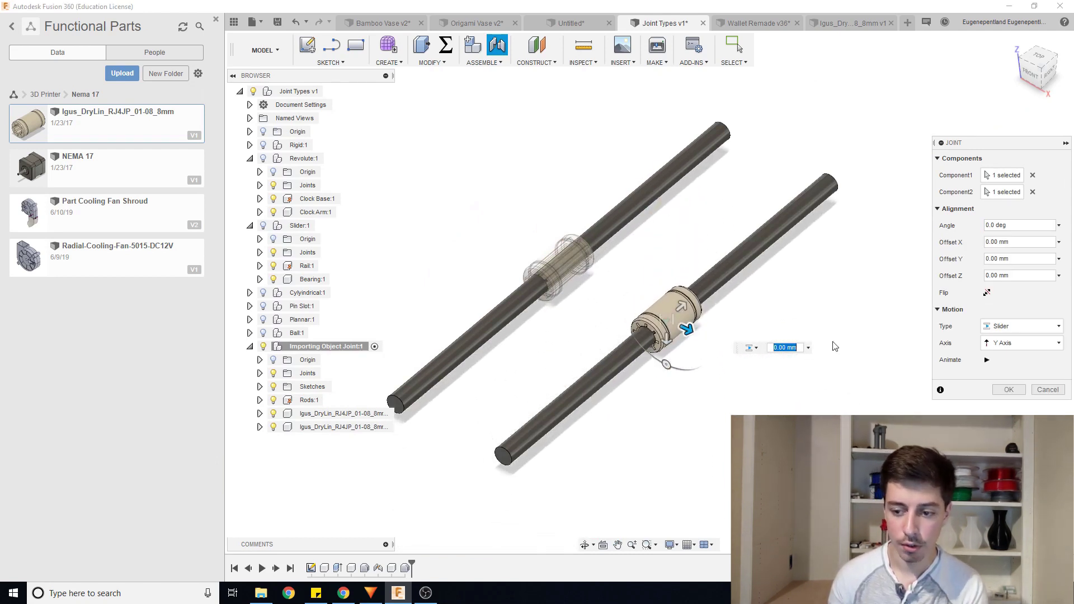
- Set the joint's sliding axis to Z Axis and create the slider joint between the second bearing and its rod
{"action": "left_click", "coordinate": [1019, 342]}
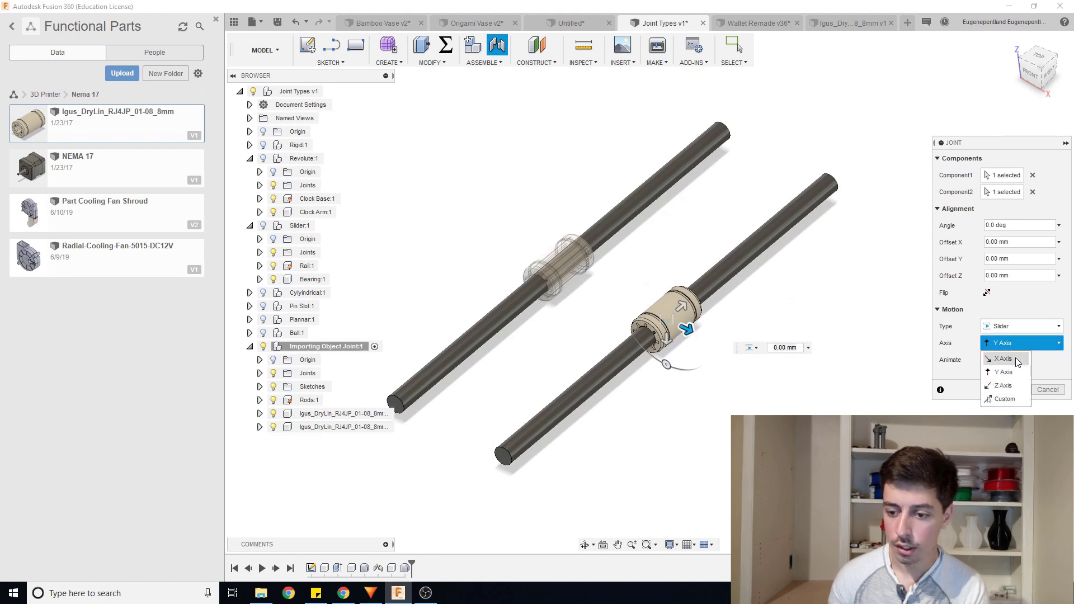
{"action": "left_click", "coordinate": [1008, 386]}
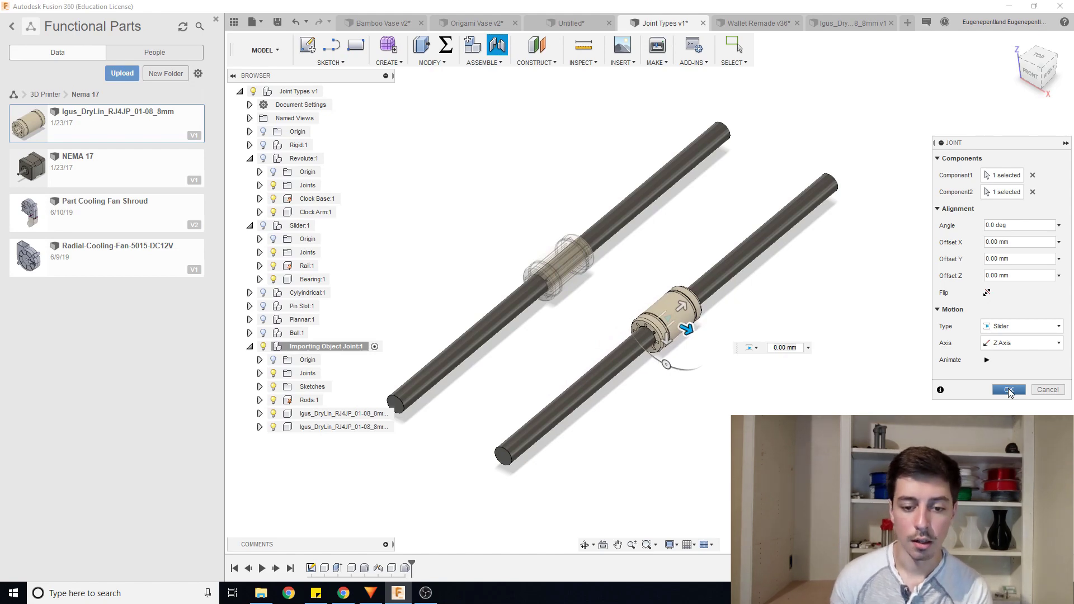
{"action": "left_click", "coordinate": [1007, 389]}
{"action": "mouse_move", "coordinate": [676, 278]}
{"action": "middle_mouse_down", "text": "shift"}
{"action": "mouse_move", "coordinate": [707, 240]}
{"action": "mouse_move", "coordinate": [692, 271]}
{"action": "middle_mouse_up", "text": "shift"}
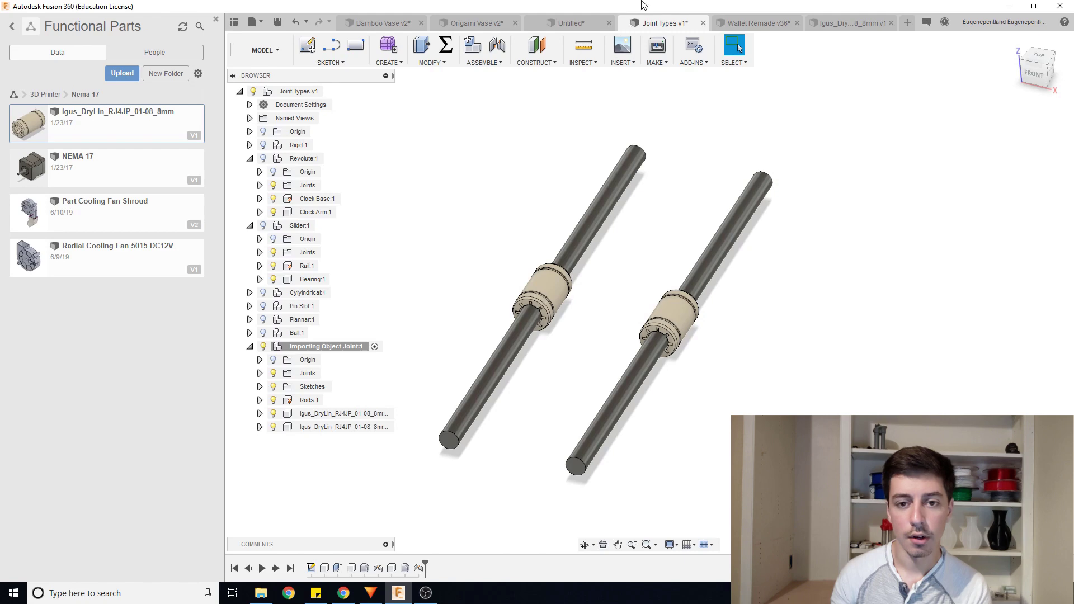
- Switch to the Wallet Remade v36 design and swing the wallet's top open to demonstrate its jointed motion
{"action": "left_click", "coordinate": [736, 22]}
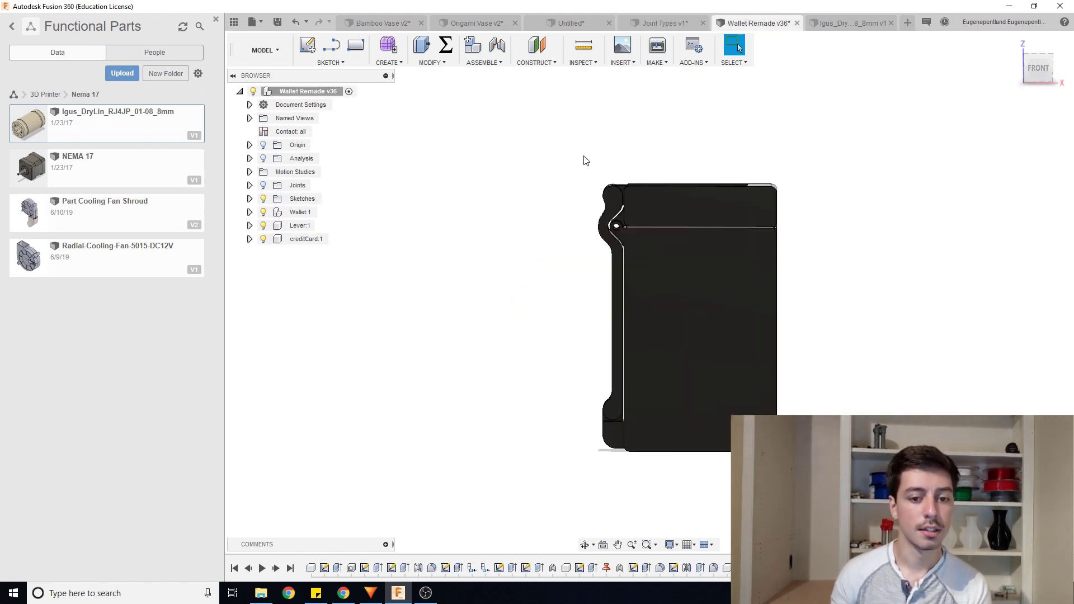
{"action": "middle_click_drag", "start_coordinate": [583, 160], "coordinate": [513, 171], "text": "shift"}
{"action": "left_click_drag", "start_coordinate": [626, 221], "coordinate": [437, 237]}
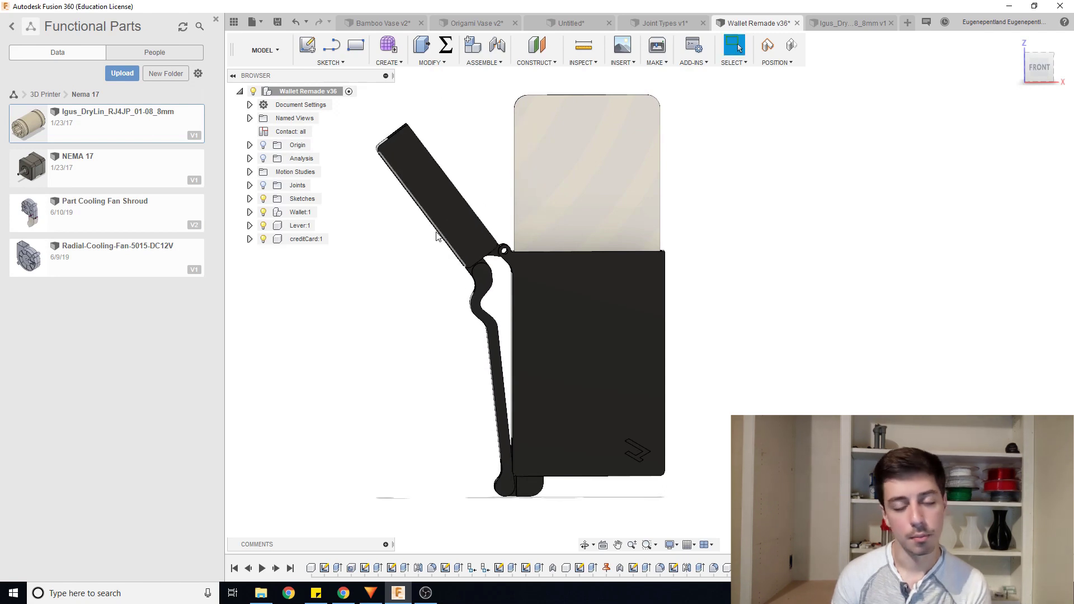